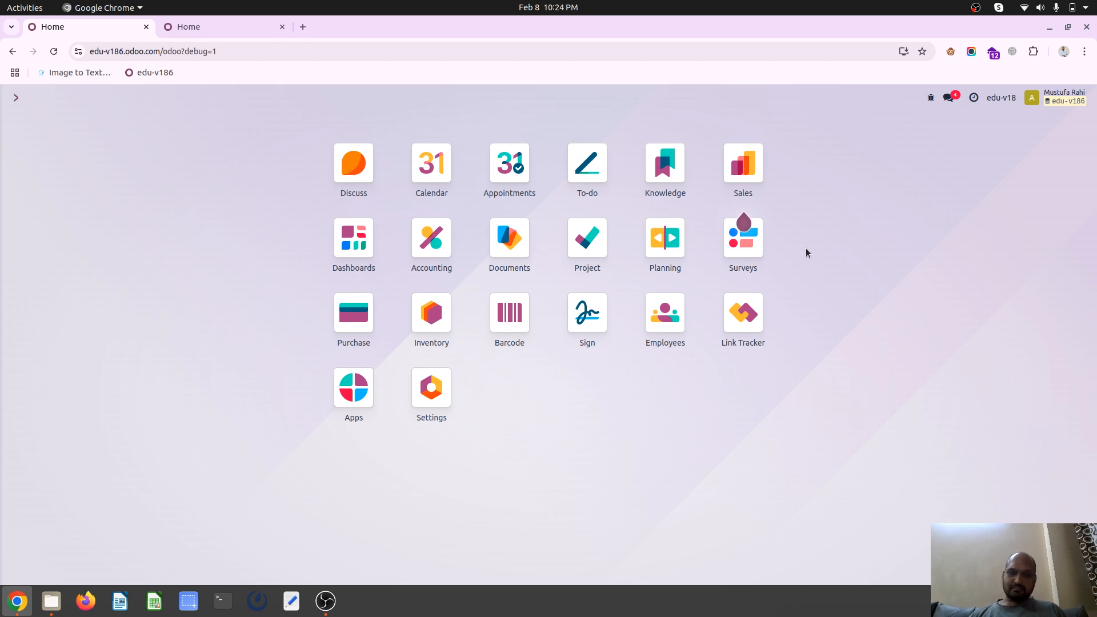
Open the Accounting chart of accounts, group it by Account Type, and expand the Current Assets group
click(430, 240)
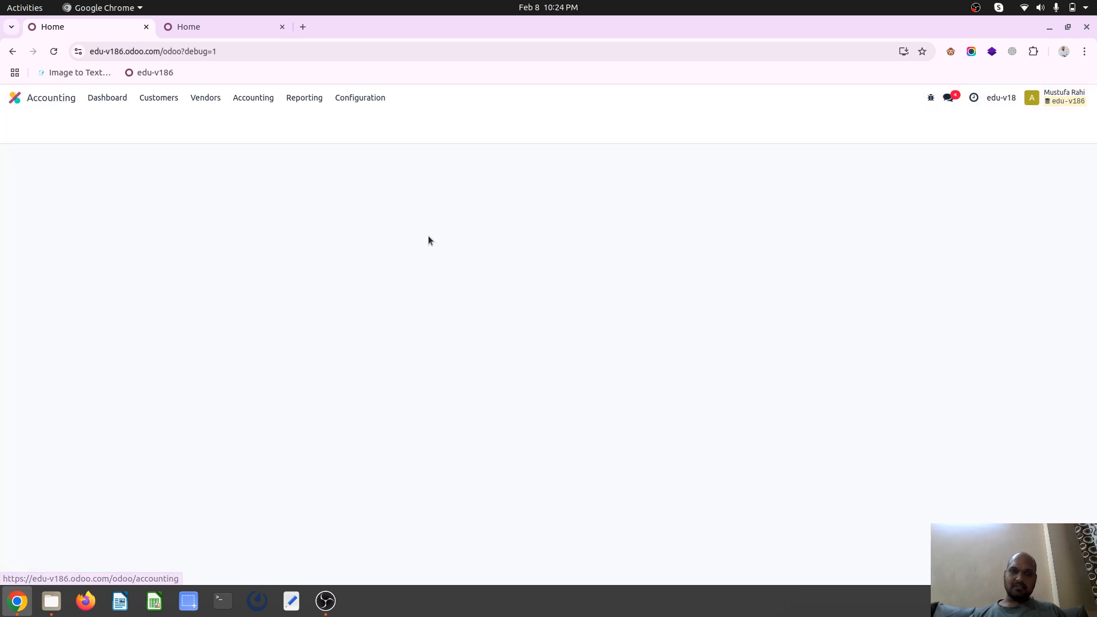
click(372, 100)
click(392, 289)
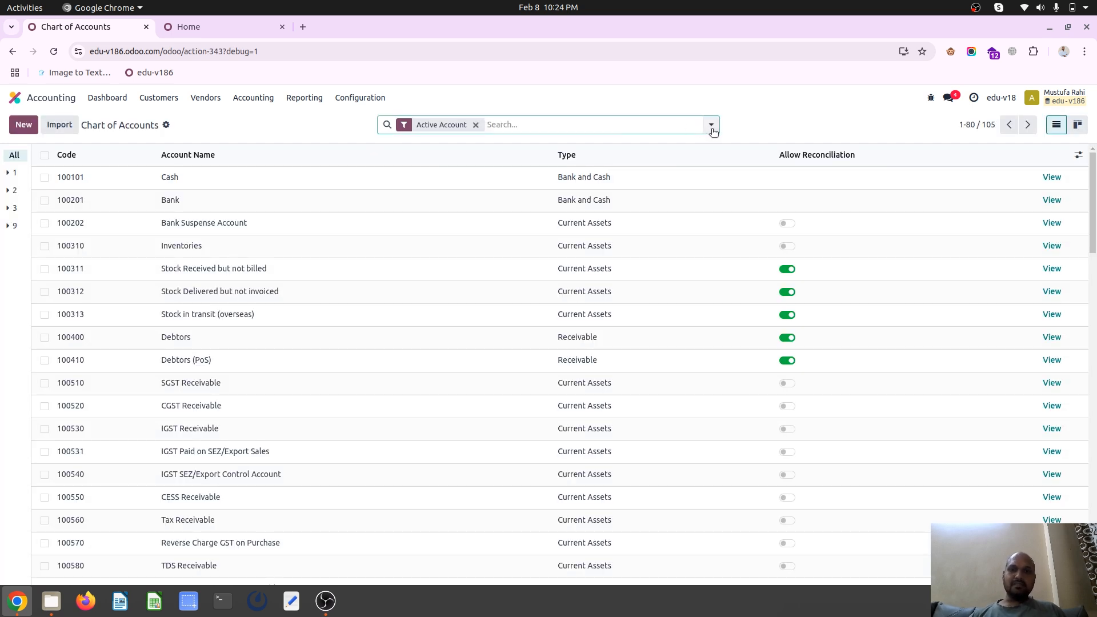
click(710, 125)
click(535, 173)
click(328, 122)
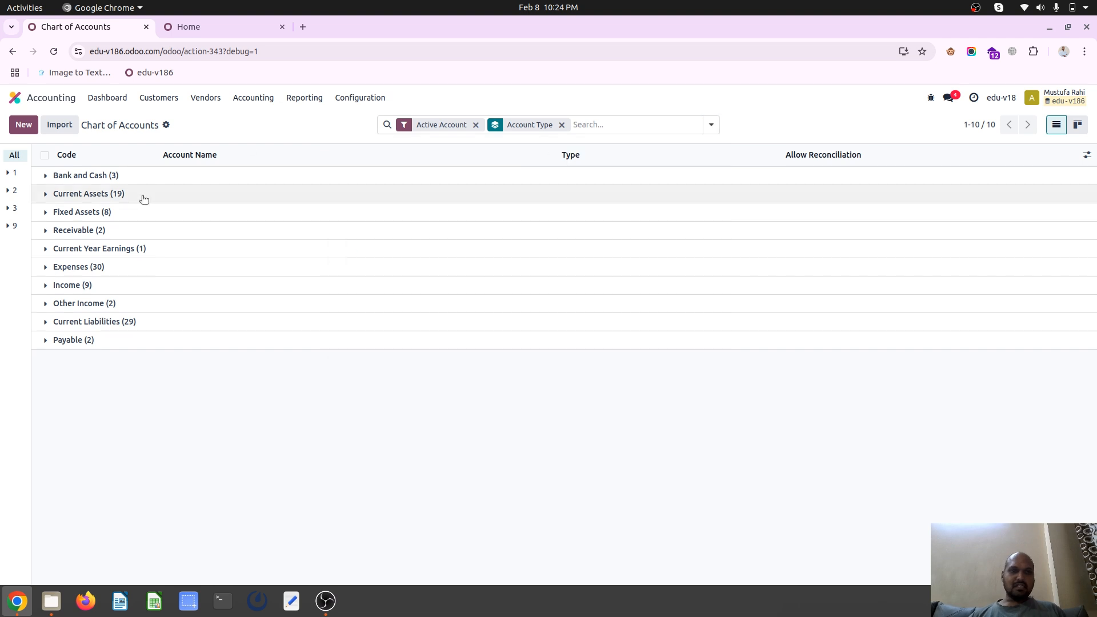
click(88, 193)
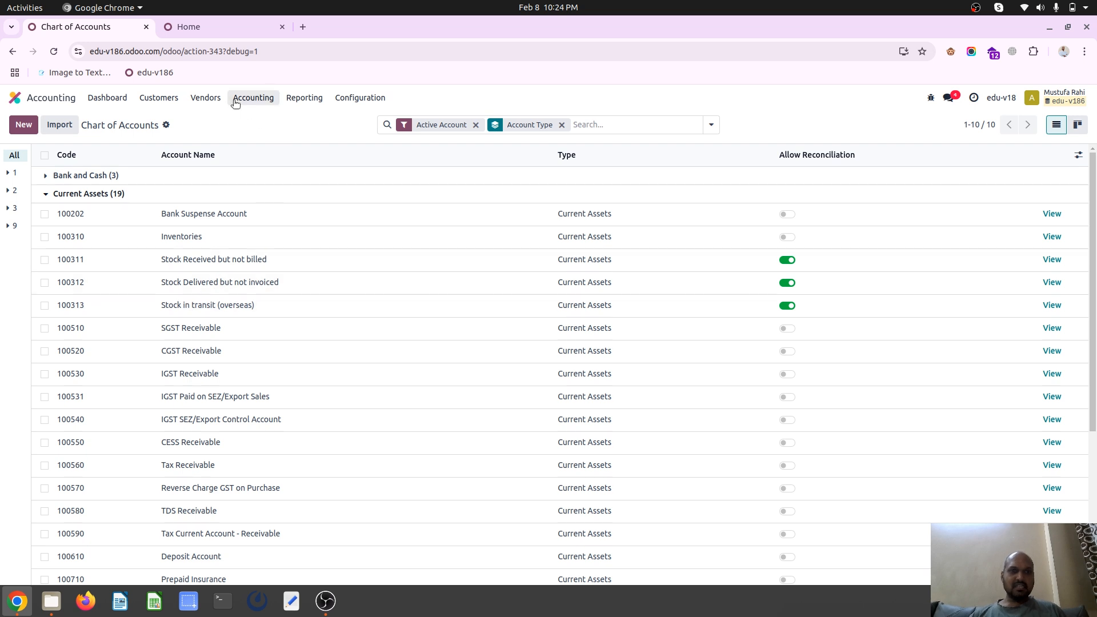
Remove the Sales filter from the product list and inspect the Purchase Down Payment product's income and expense accounts
click(158, 98)
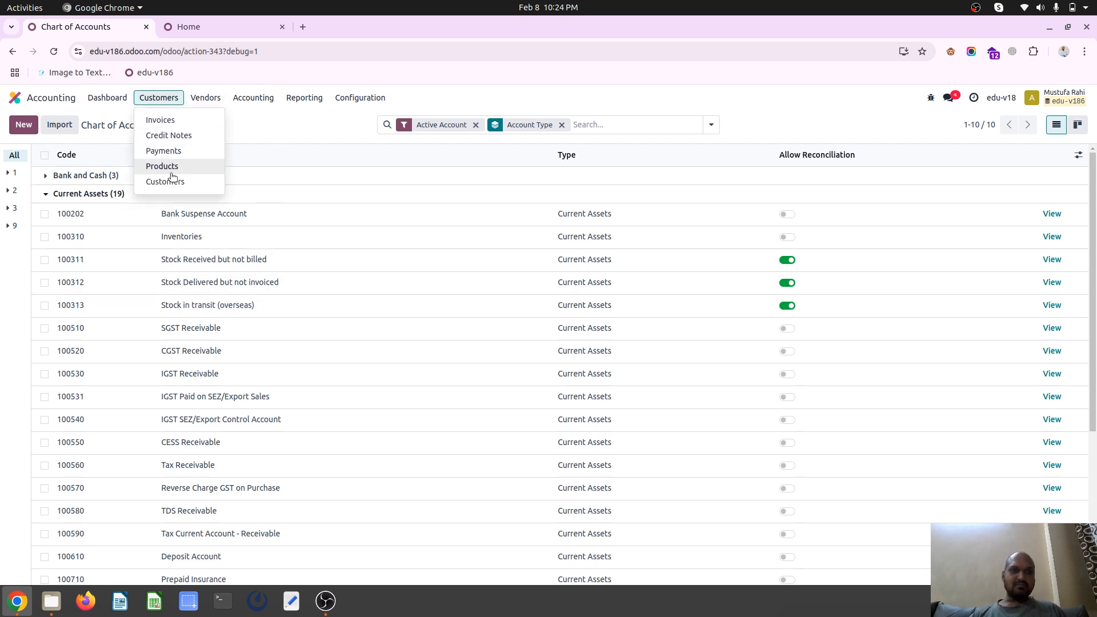
click(189, 166)
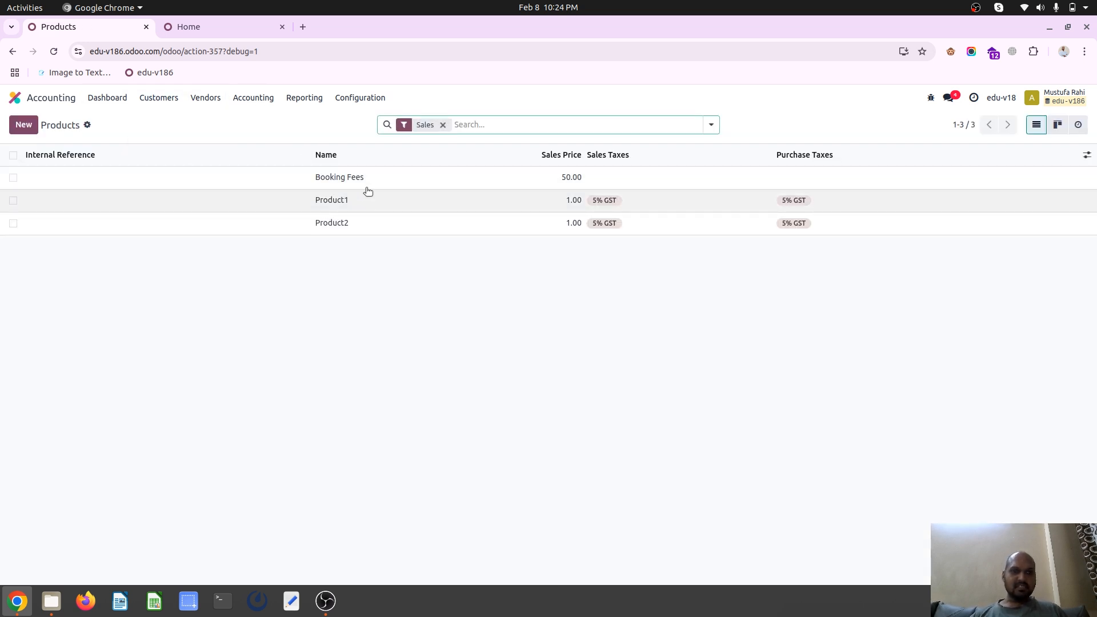
click(443, 125)
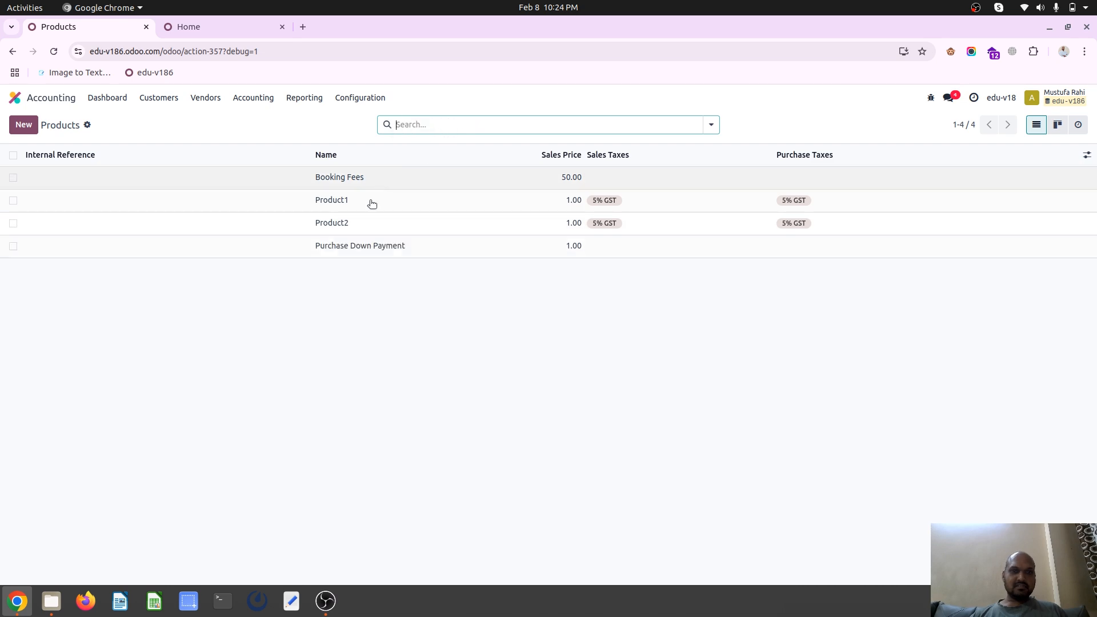
click(381, 247)
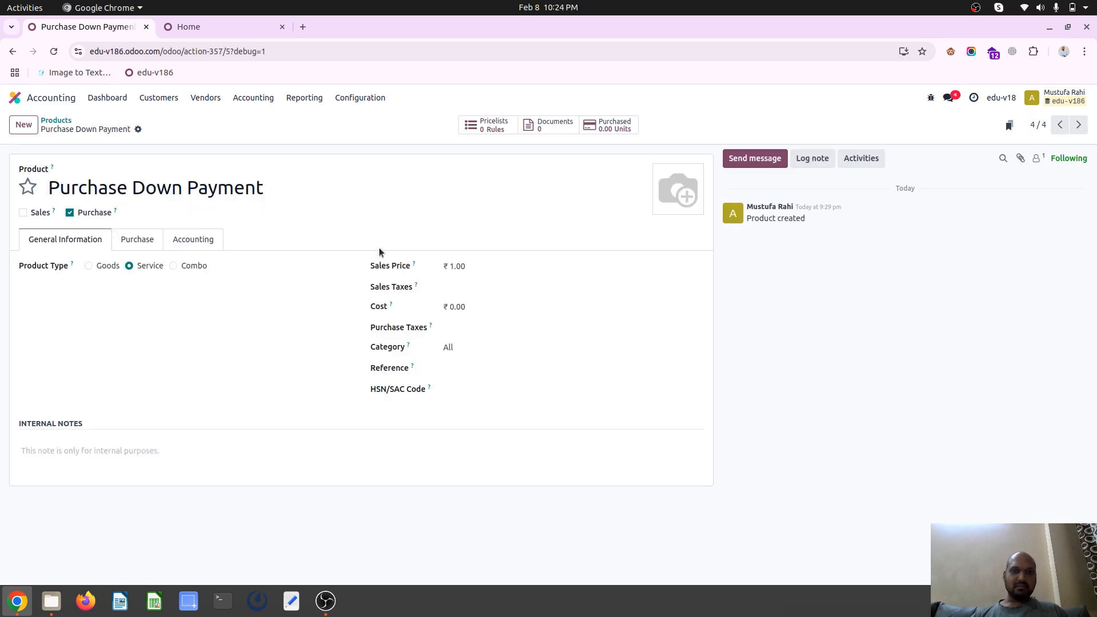
click(182, 242)
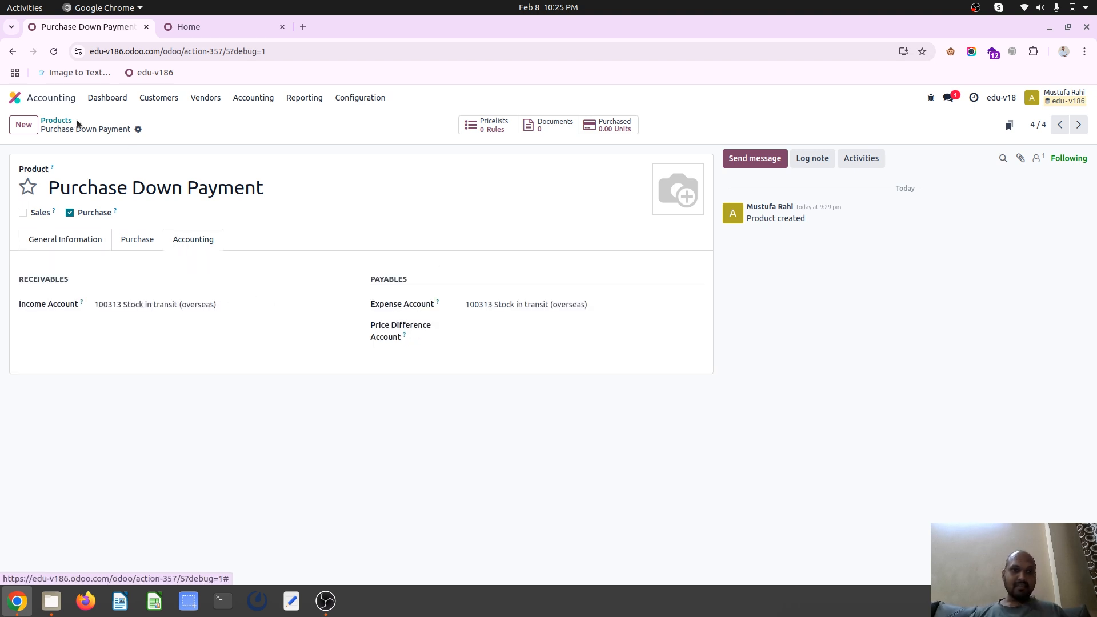
click(14, 98)
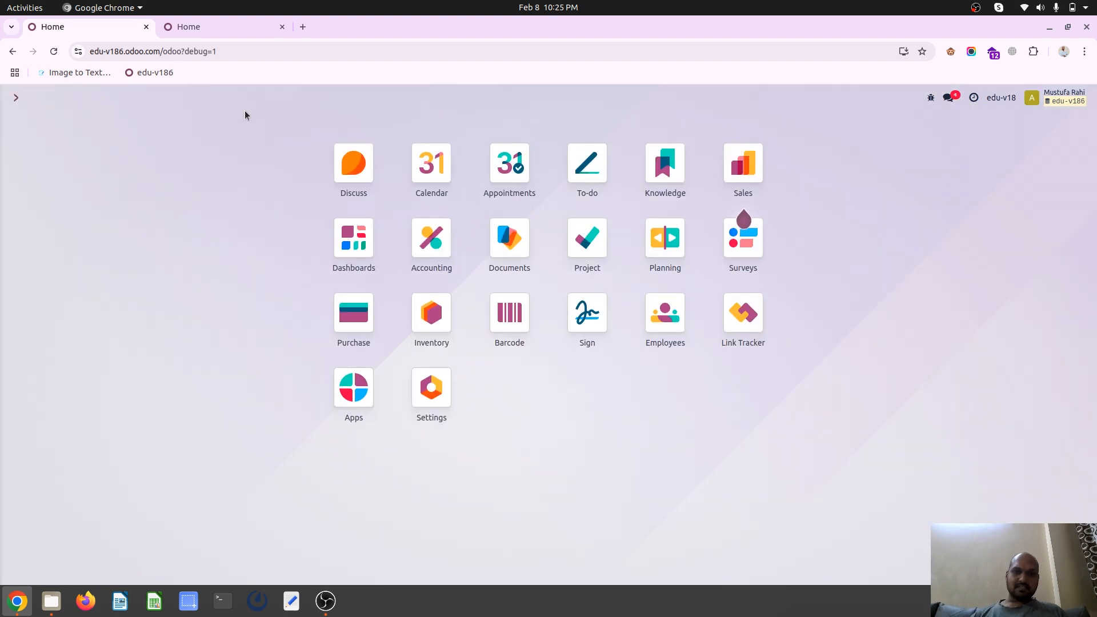
Open the General Ledger in the second browser tab and expand the Stock in transit (overseas) account's entries
click(204, 28)
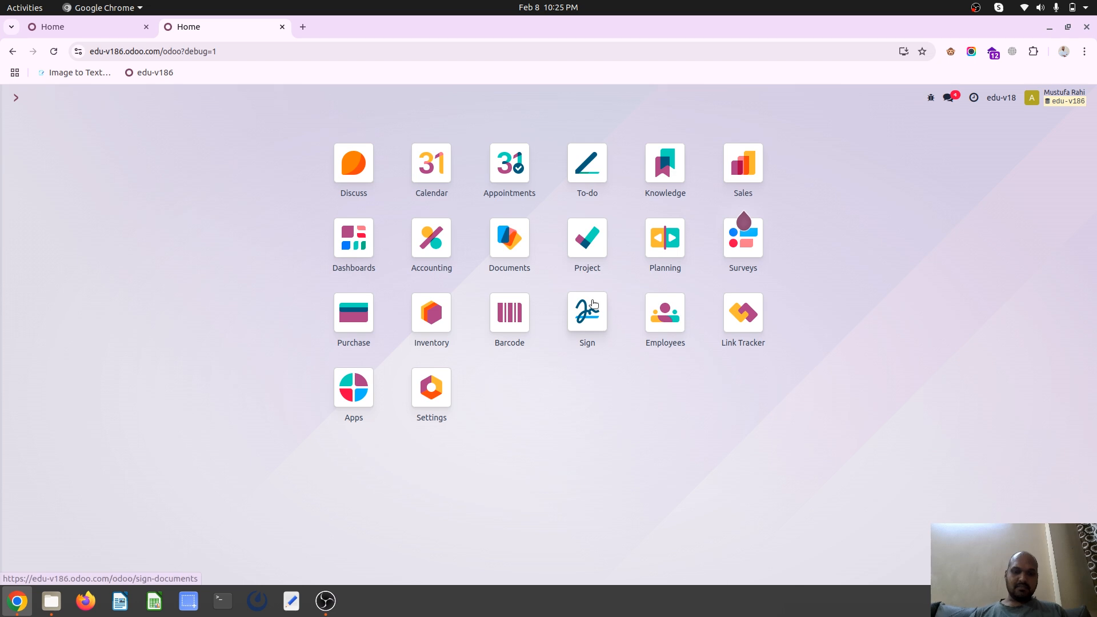
text(general)
key(Return)
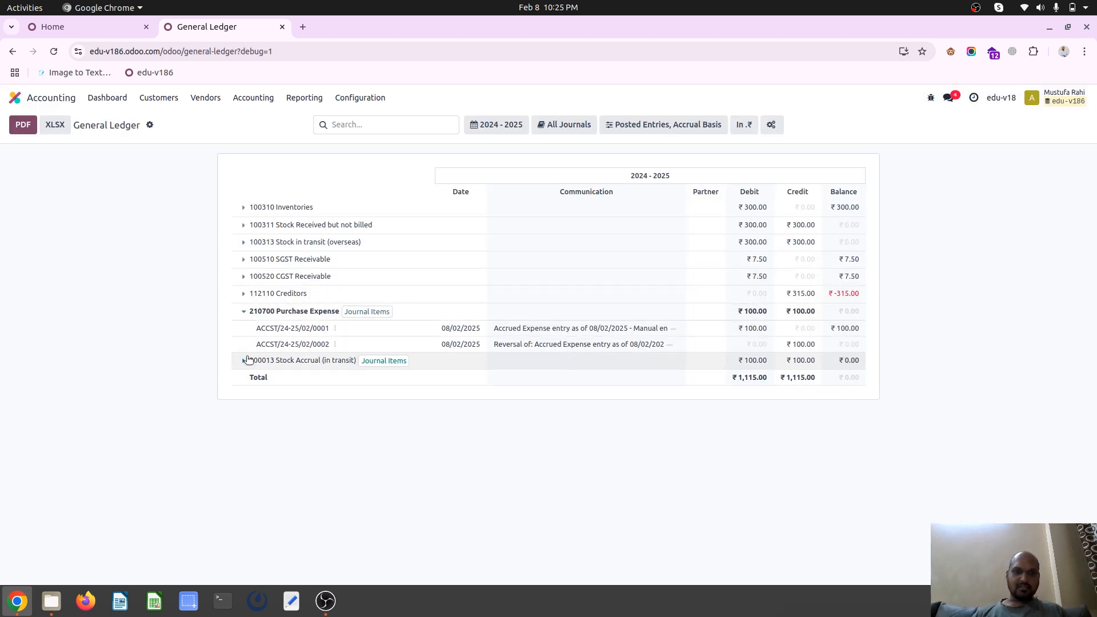
click(244, 360)
click(245, 360)
click(250, 242)
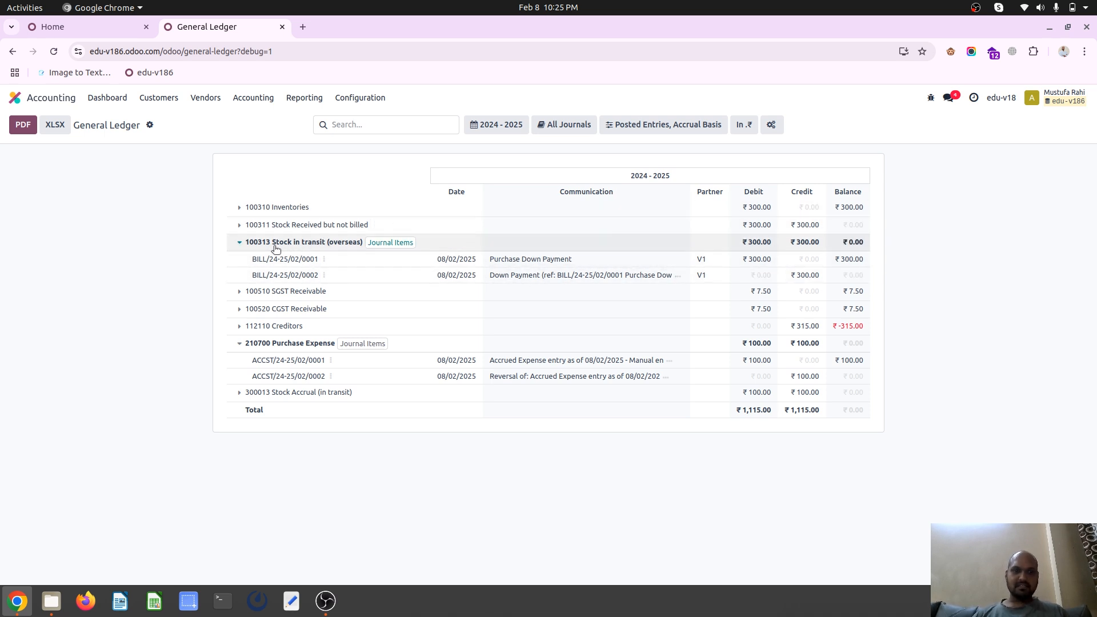
Go to the vendor bills in the first browser tab and start a new bill
click(116, 25)
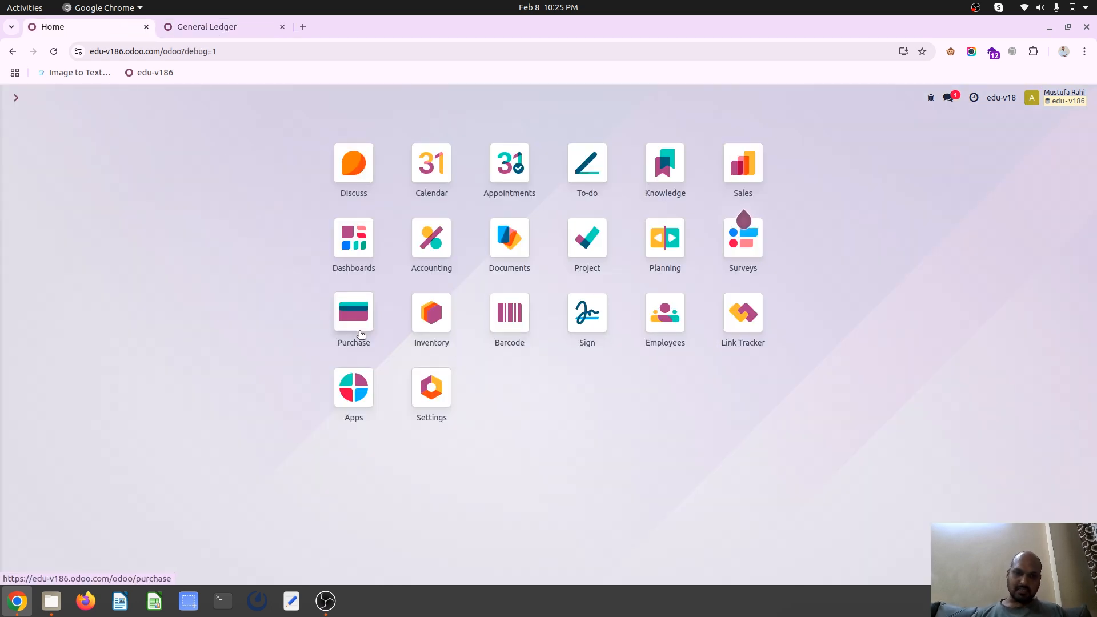
text(vend)
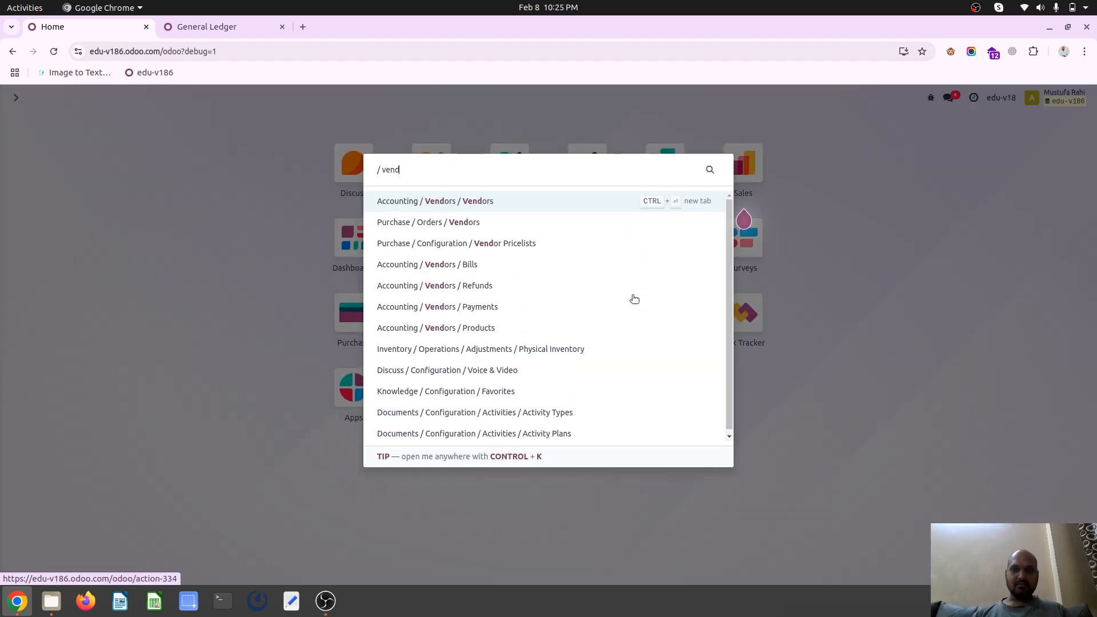
key(Down)
key(Down)
key(Down)
key(Return)
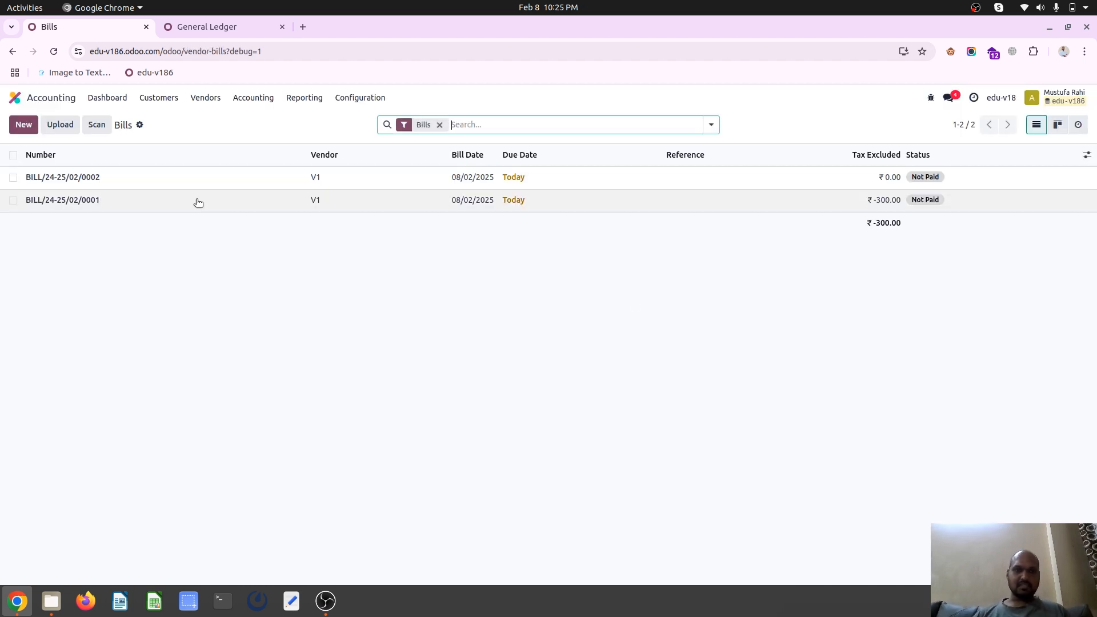
click(27, 122)
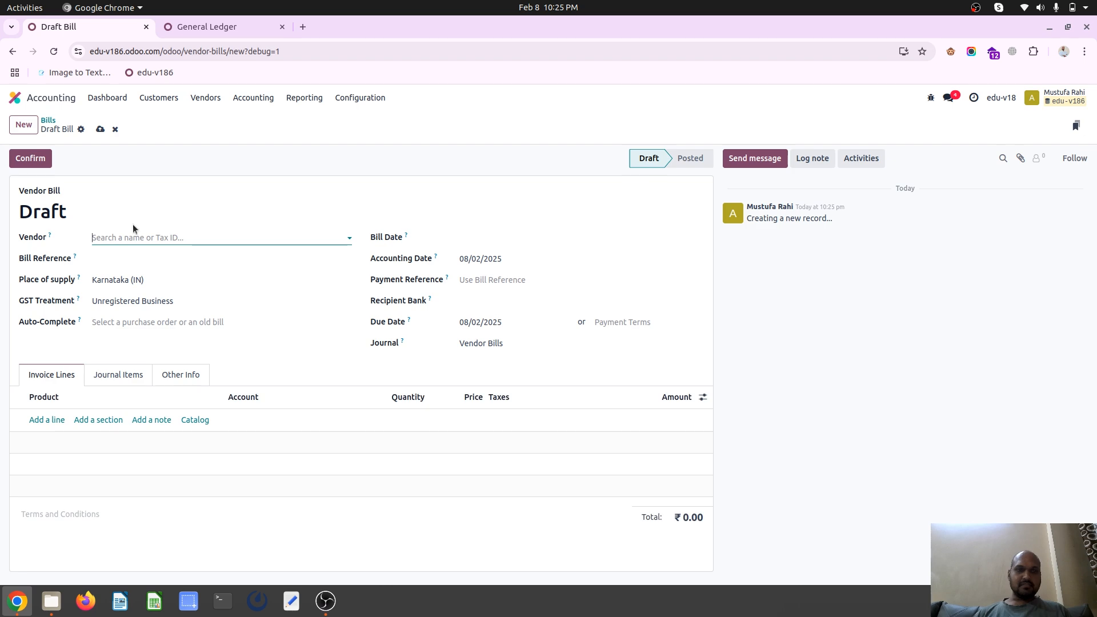
Create a new vendor company named Vendor3 from the bill's vendor field and save it
click(135, 235)
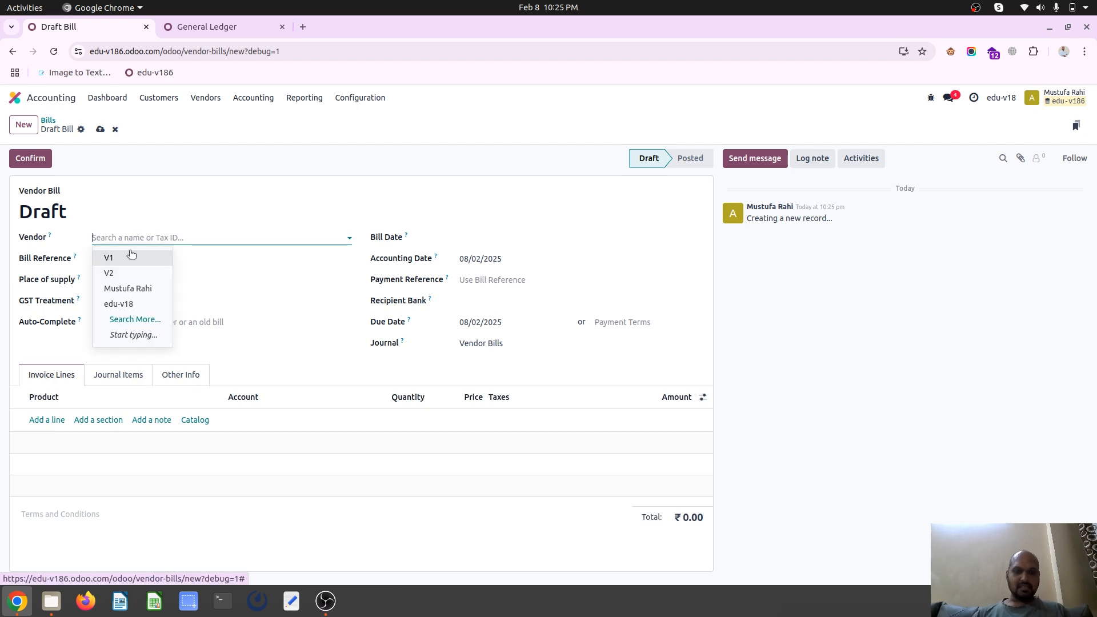
text(Vend)
text(or1)
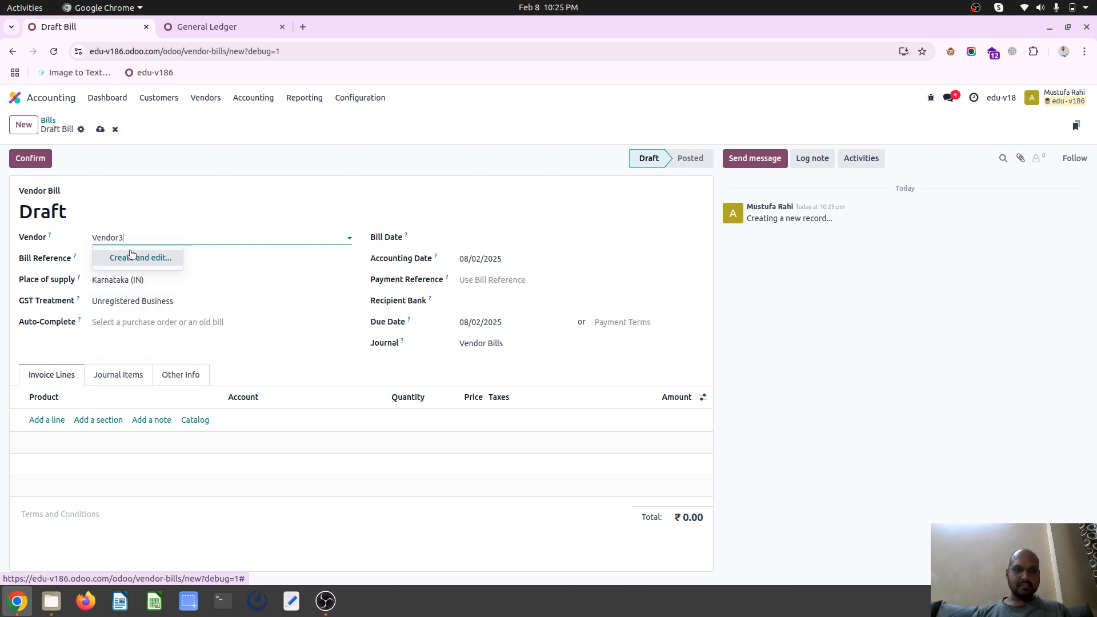
click(156, 258)
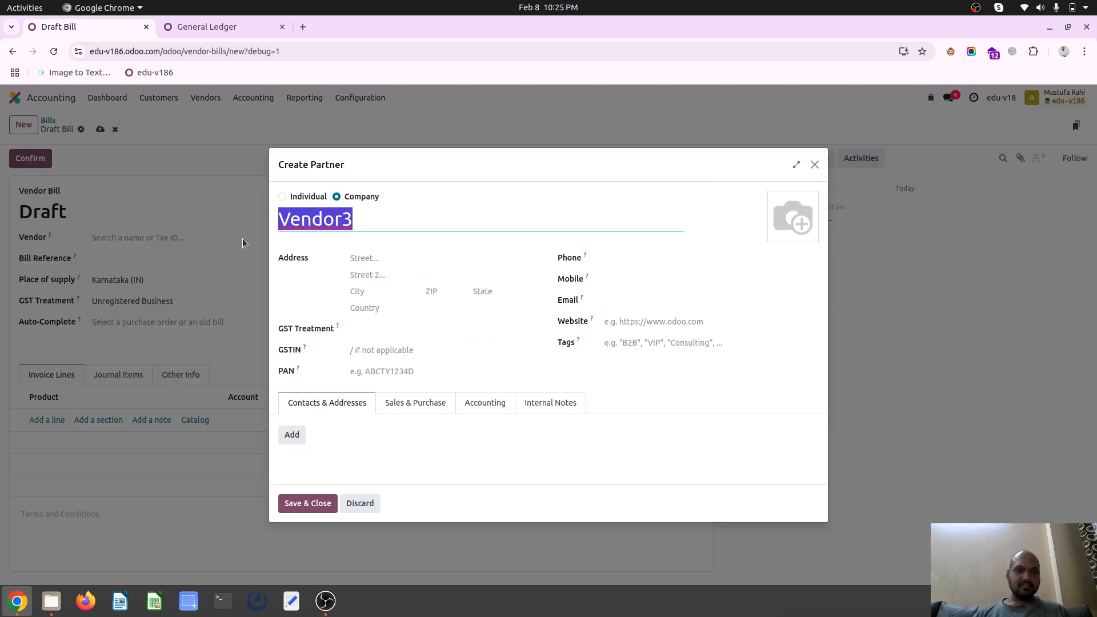
click(307, 502)
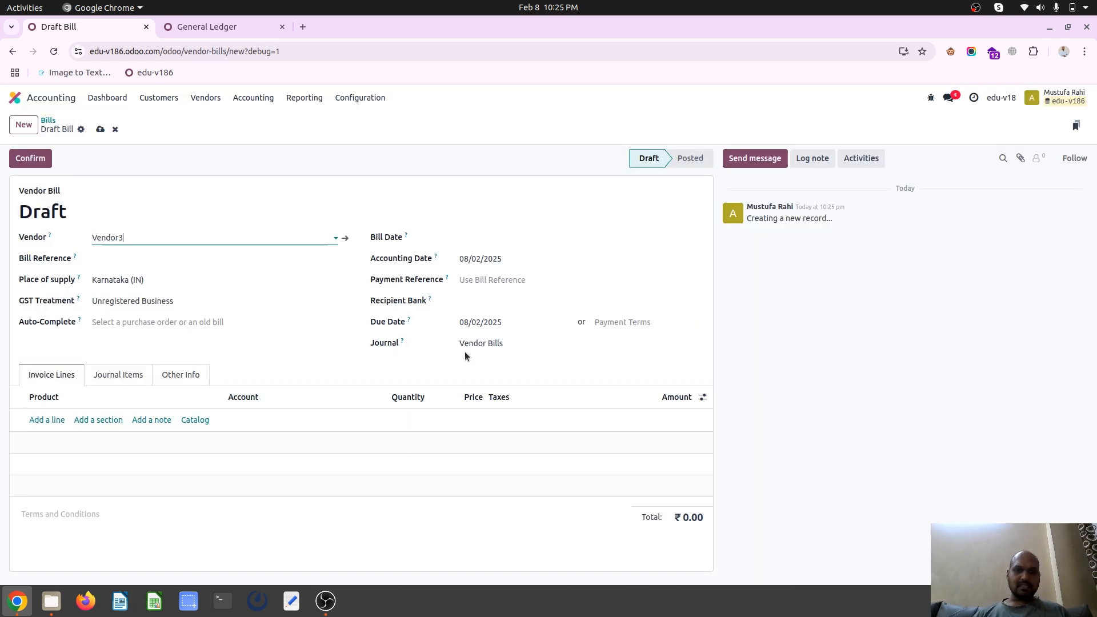
Set both the bill date and the accounting date to 01/01/2025
click(517, 238)
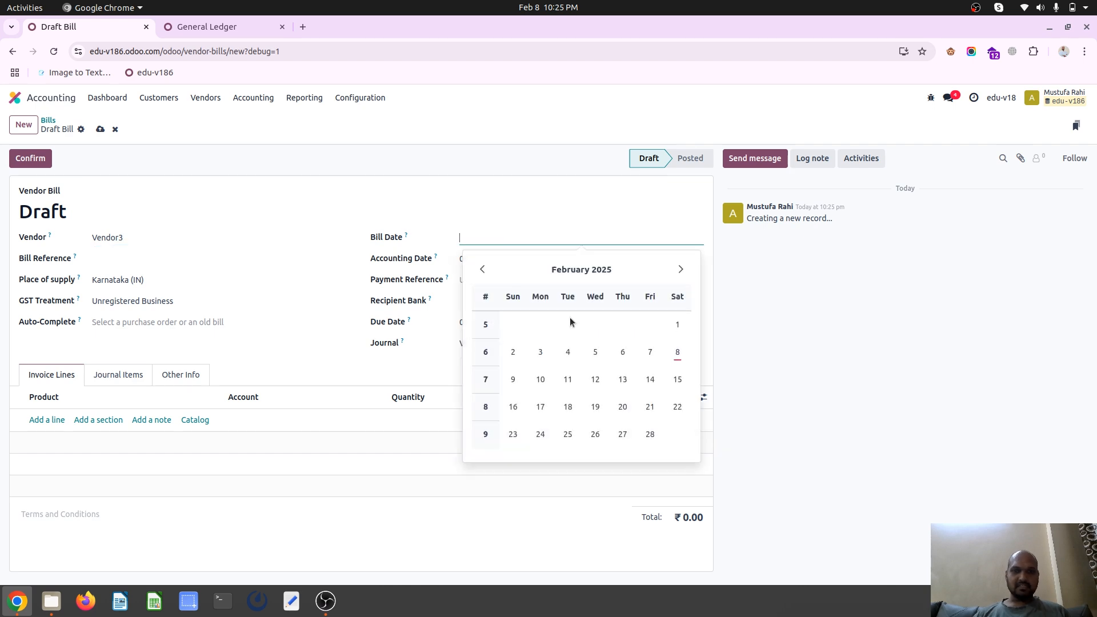
click(677, 351)
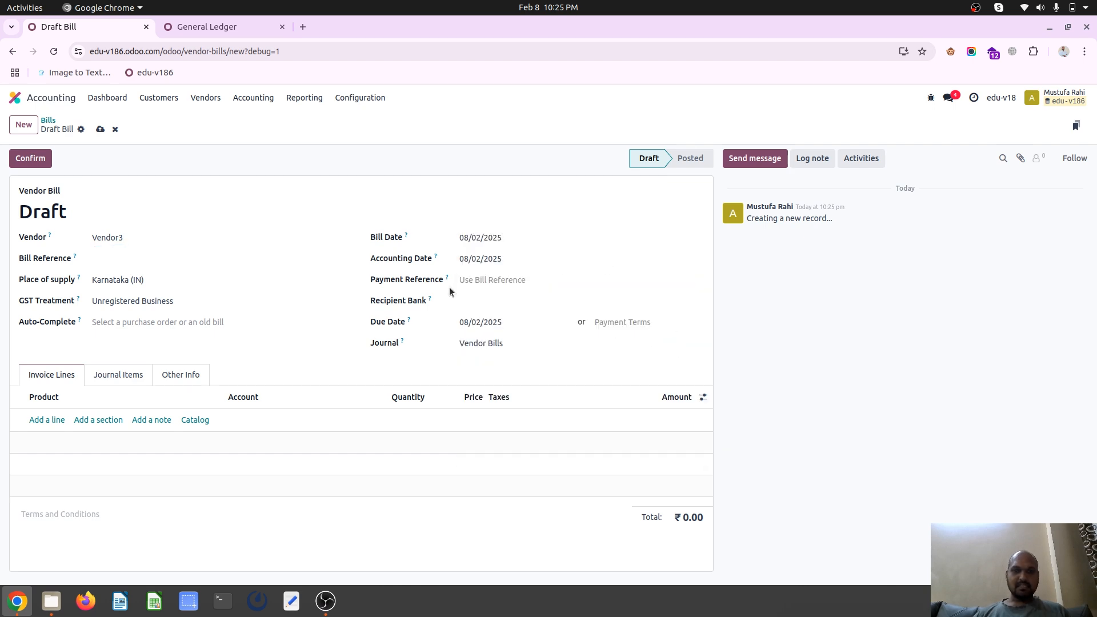
click(482, 240)
click(483, 268)
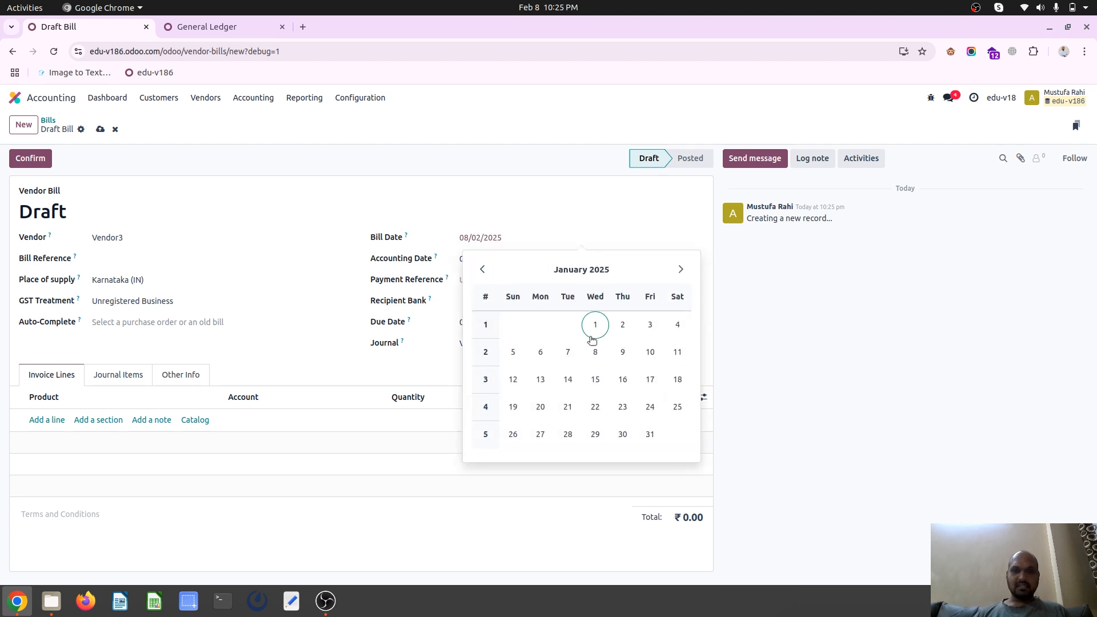
click(595, 324)
click(485, 258)
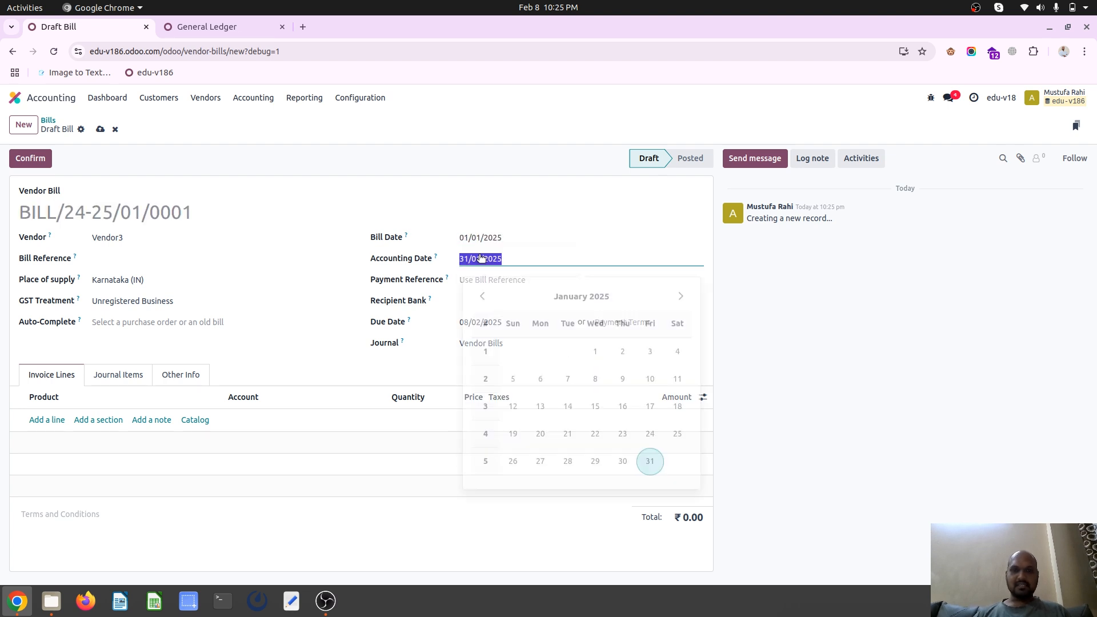
click(594, 343)
click(349, 277)
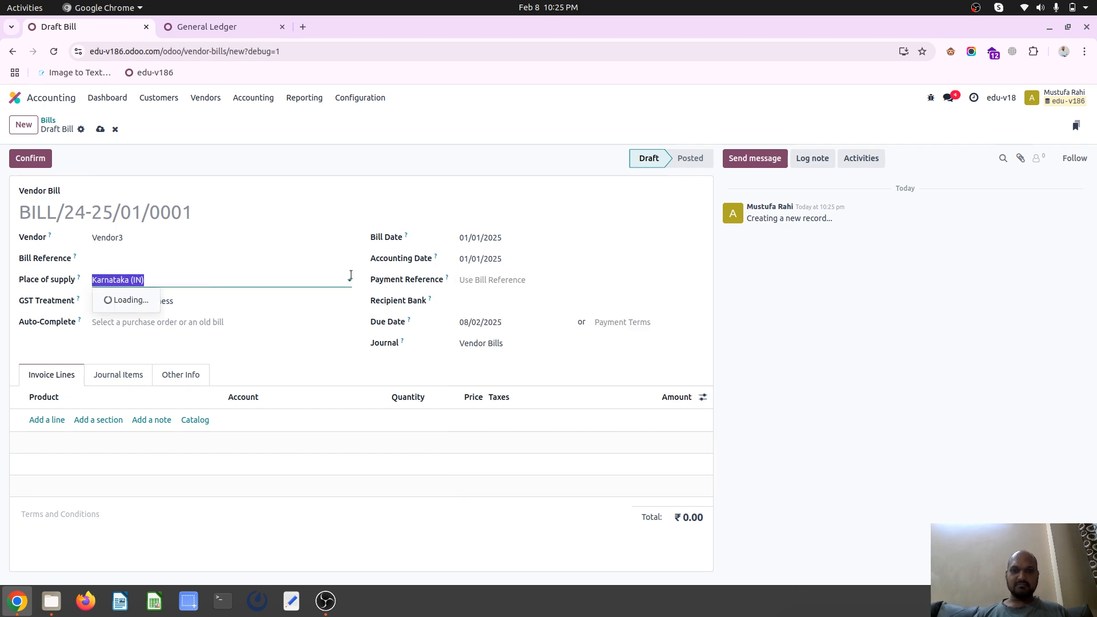
Add an invoice line for the Purchase Down Payment product with a price of 10,000
click(52, 426)
click(66, 421)
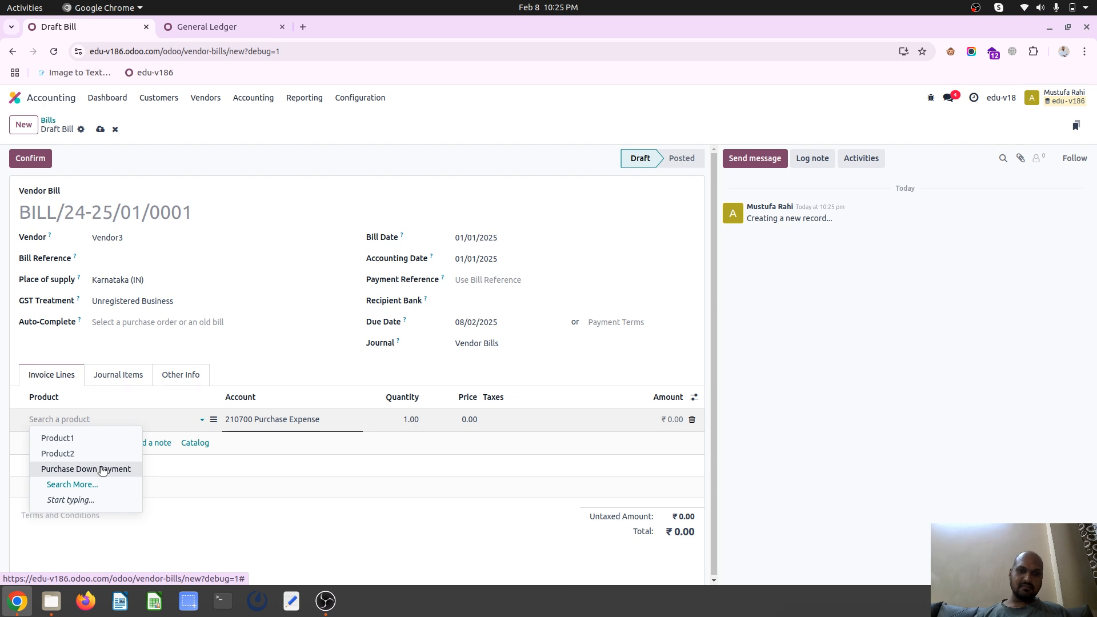
click(101, 468)
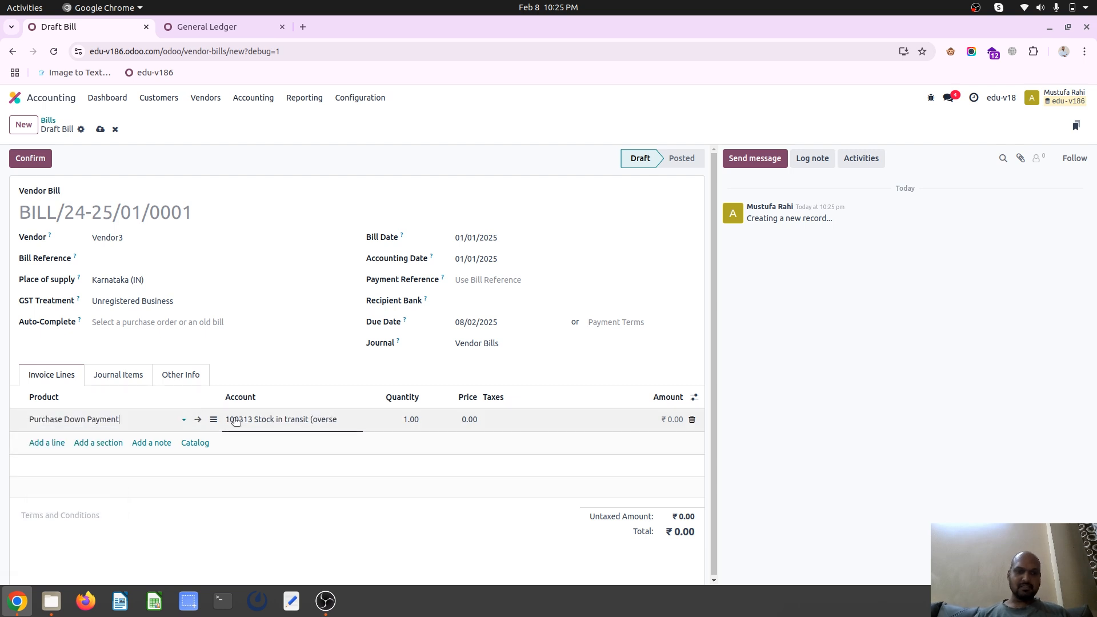
click(403, 418)
click(457, 419)
text(1,000)
key(Tab)
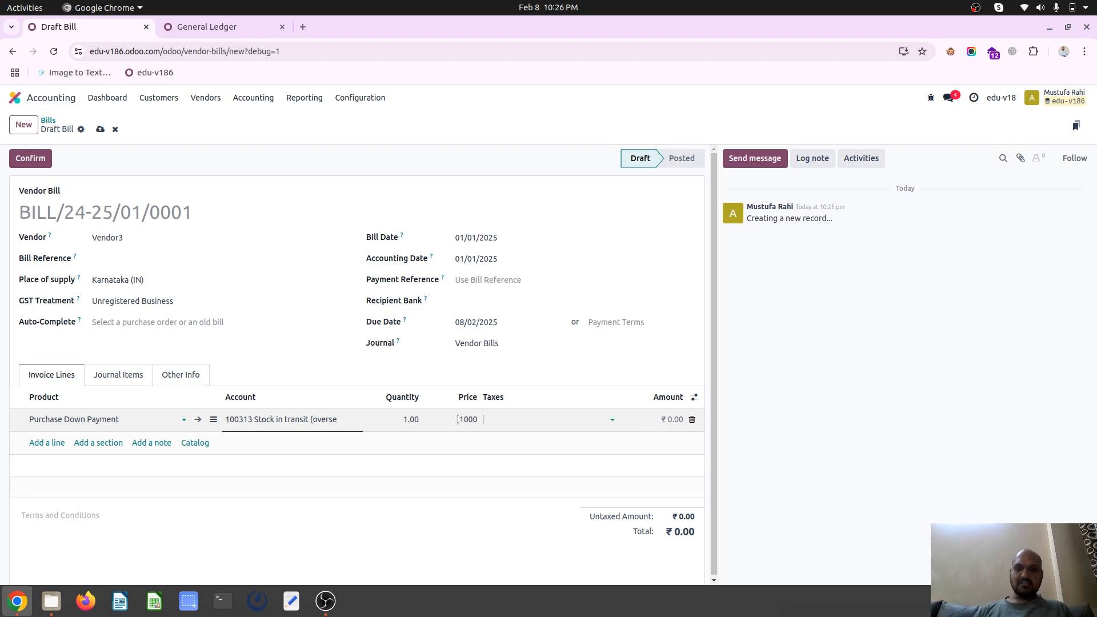
click(457, 420)
text(10,00)
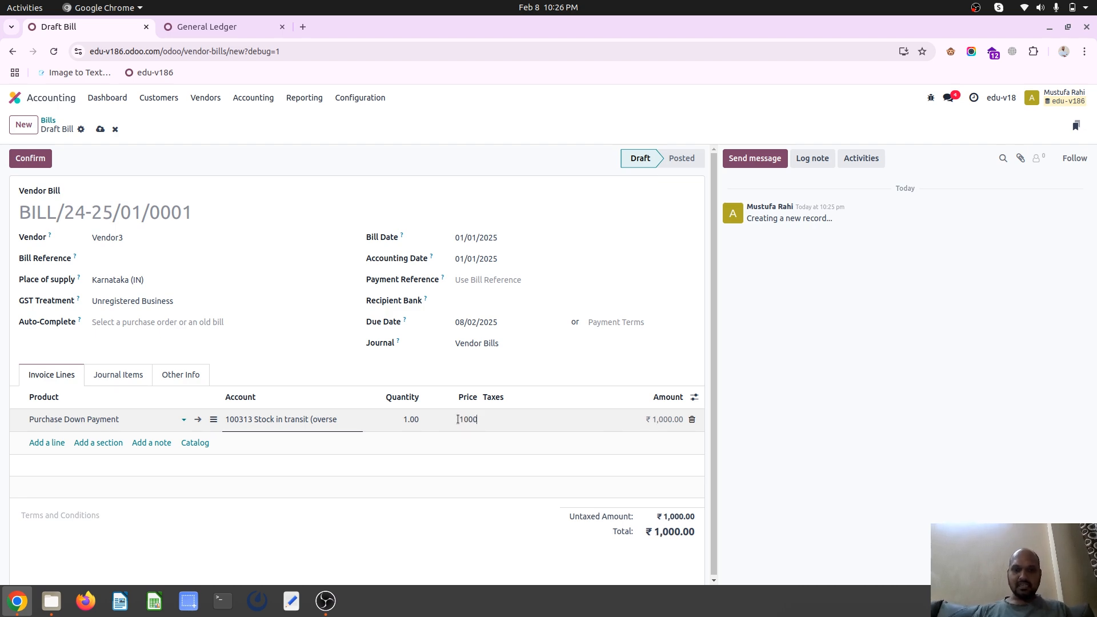
text(0)
key(Tab)
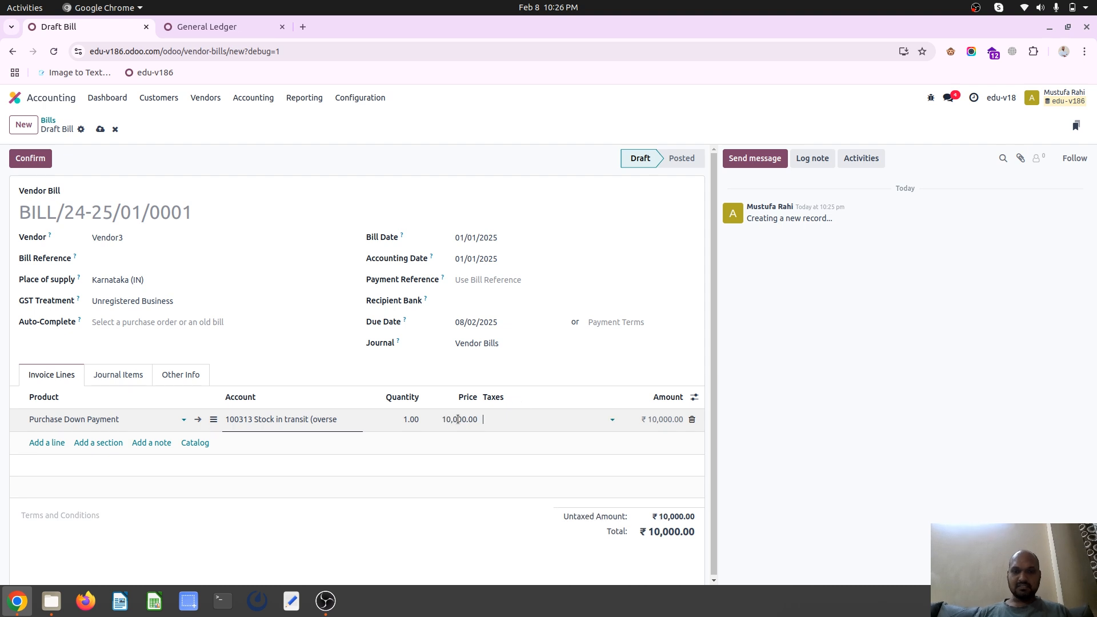
Check the draft bill's journal items, return to its invoice lines, and confirm the bill
click(115, 375)
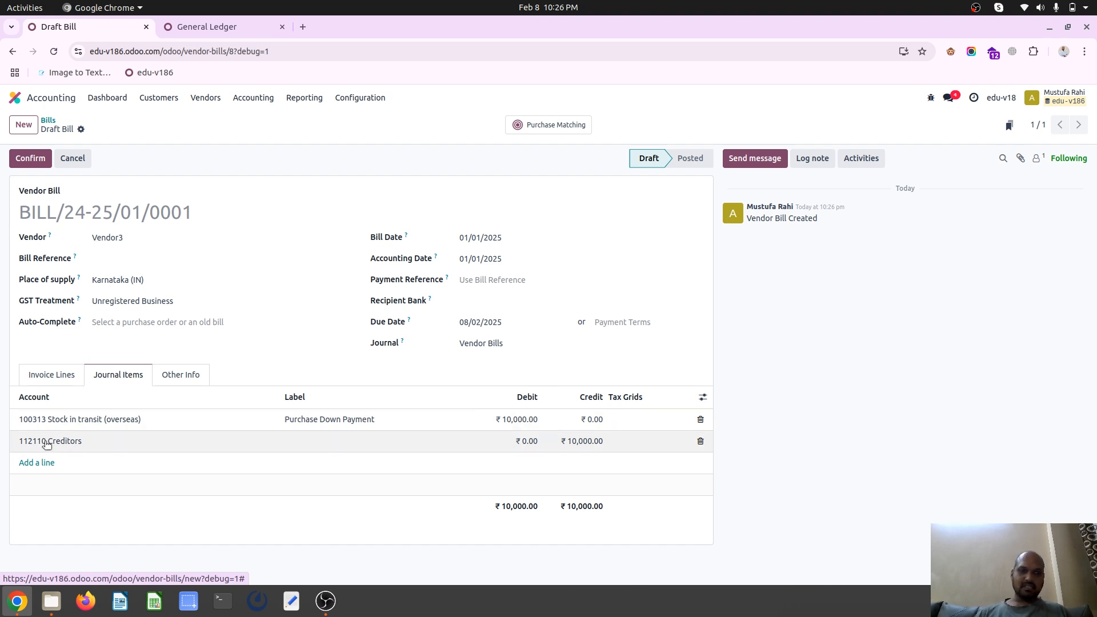
click(61, 374)
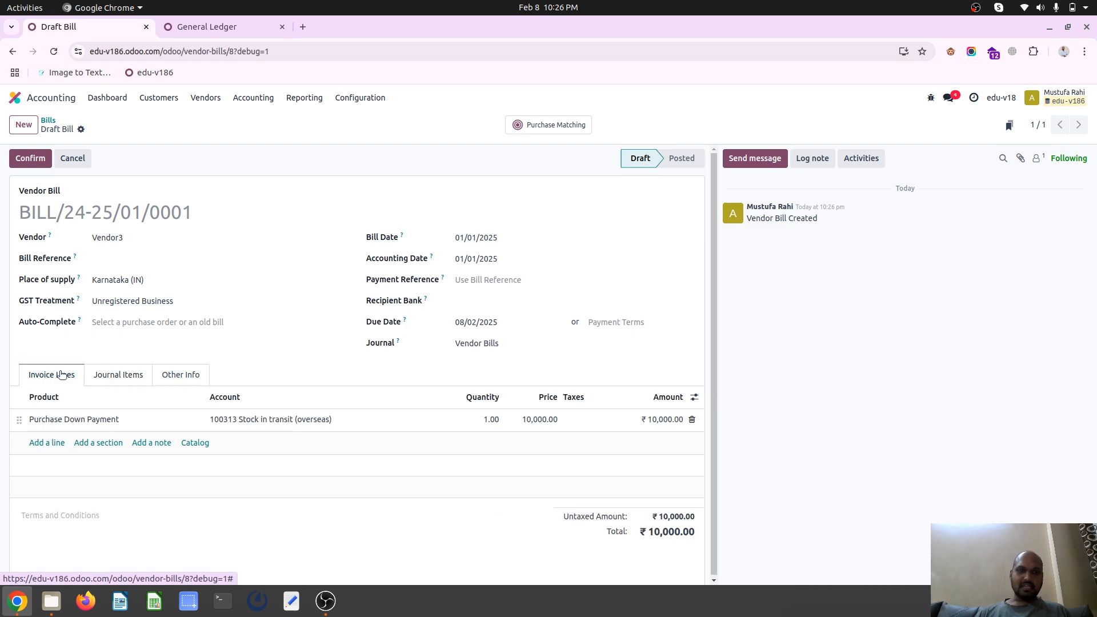
click(35, 159)
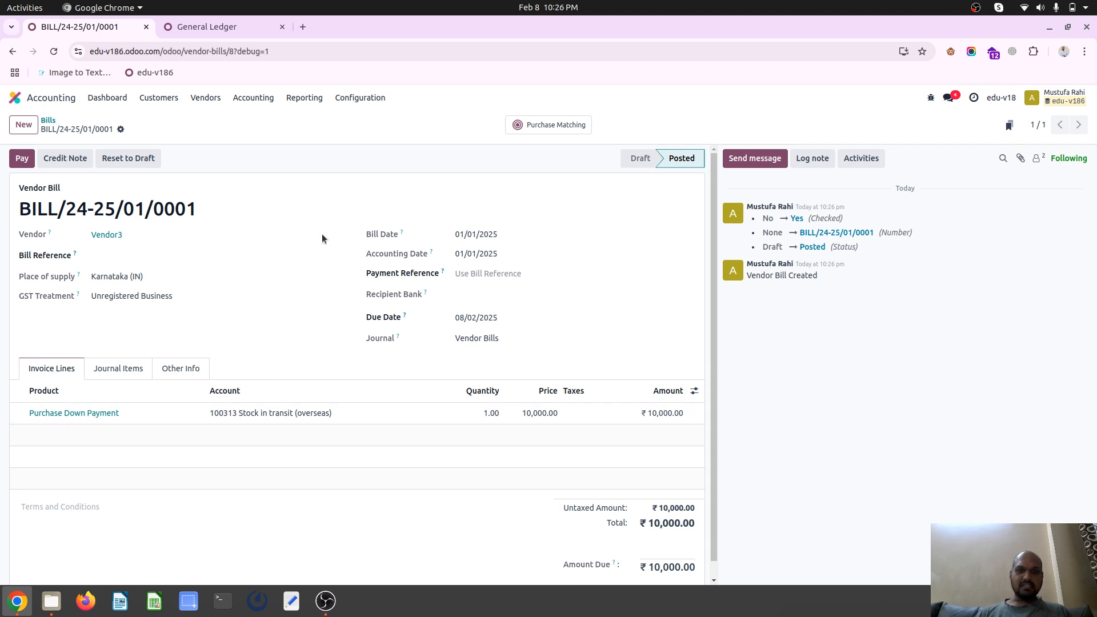
Reload the General Ledger to check the new bill's entry under Stock in transit (overseas)
click(242, 33)
click(278, 52)
key(Return)
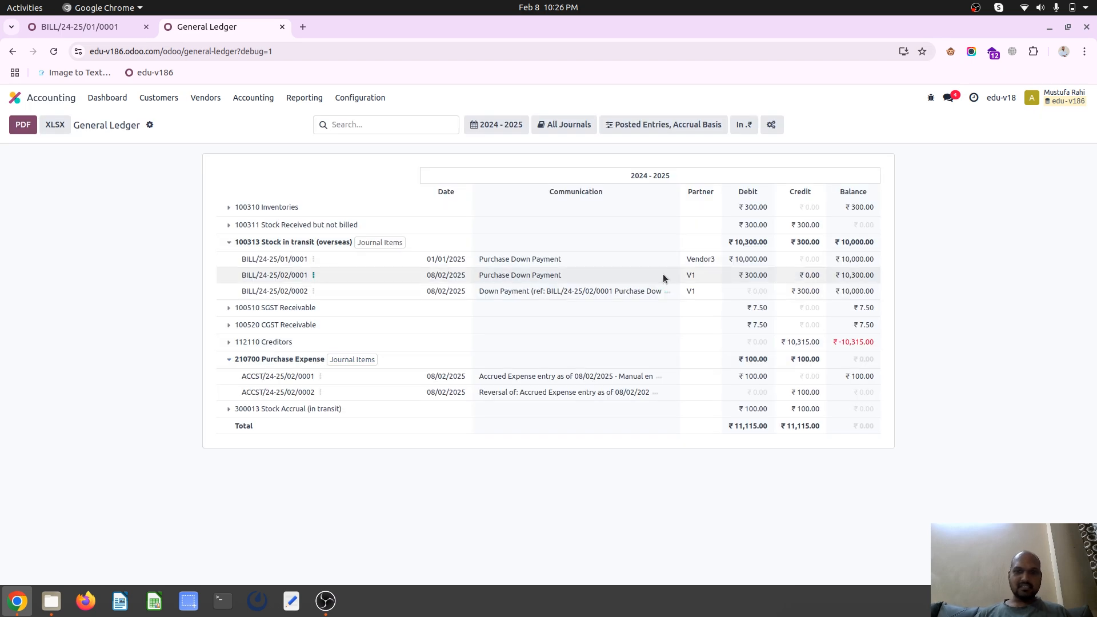
Start a new request for quotation in the Purchase app with Vendor3 as the vendor
triple_click(742, 259)
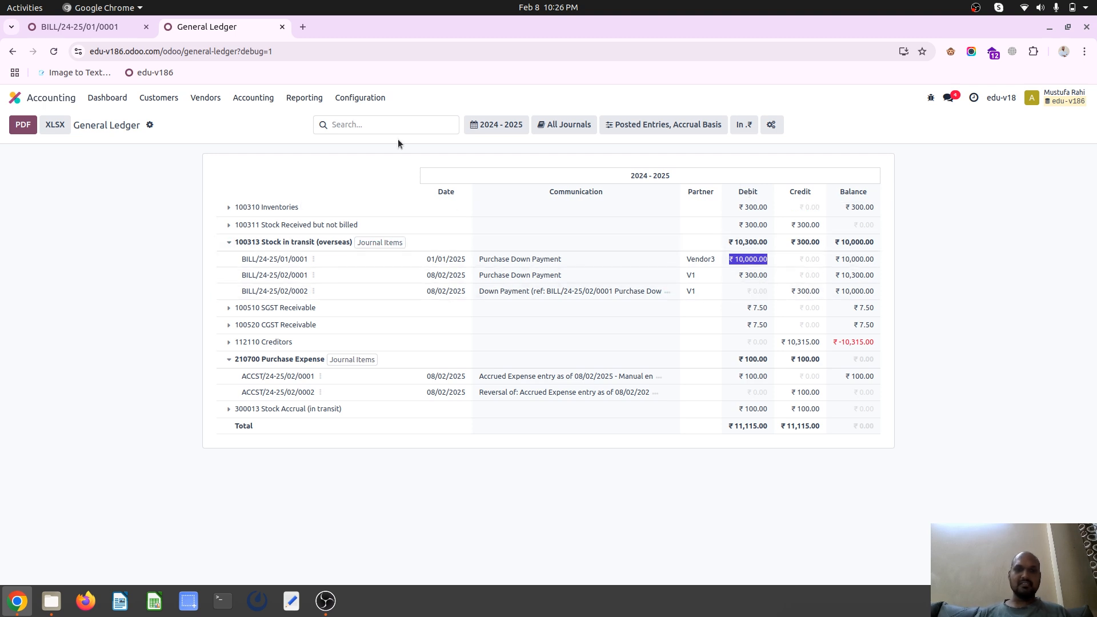
click(92, 26)
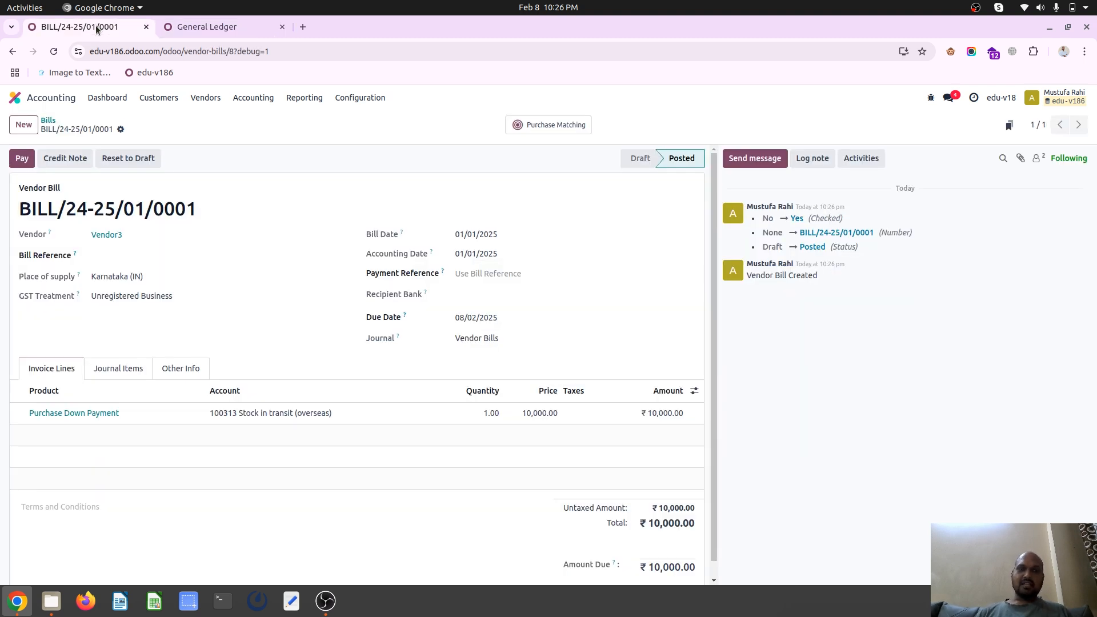
click(49, 101)
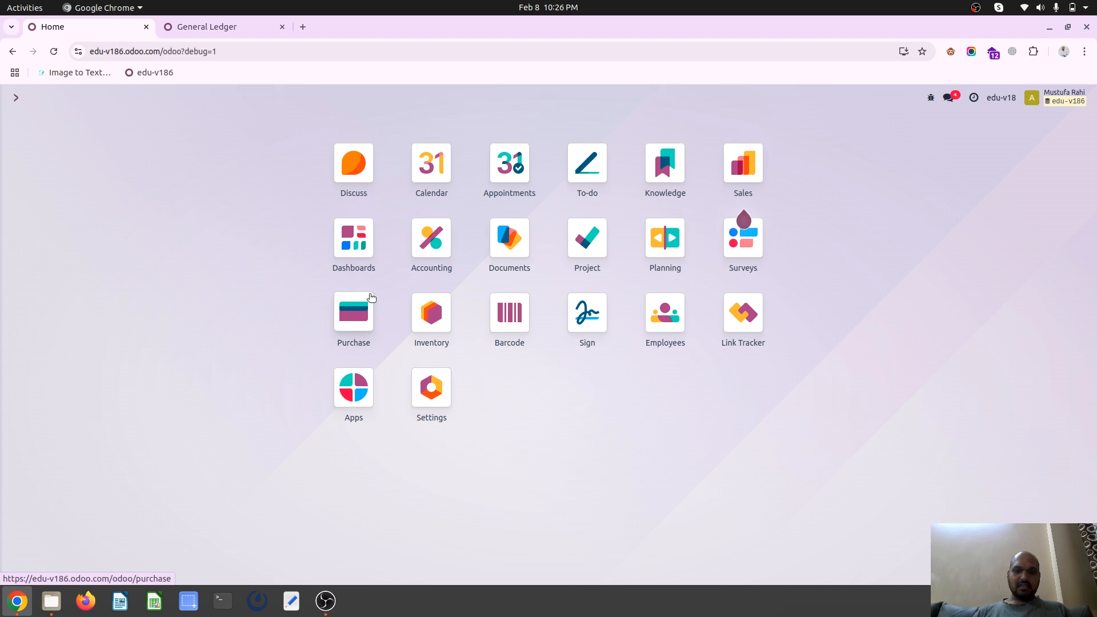
text(pur)
key(Return)
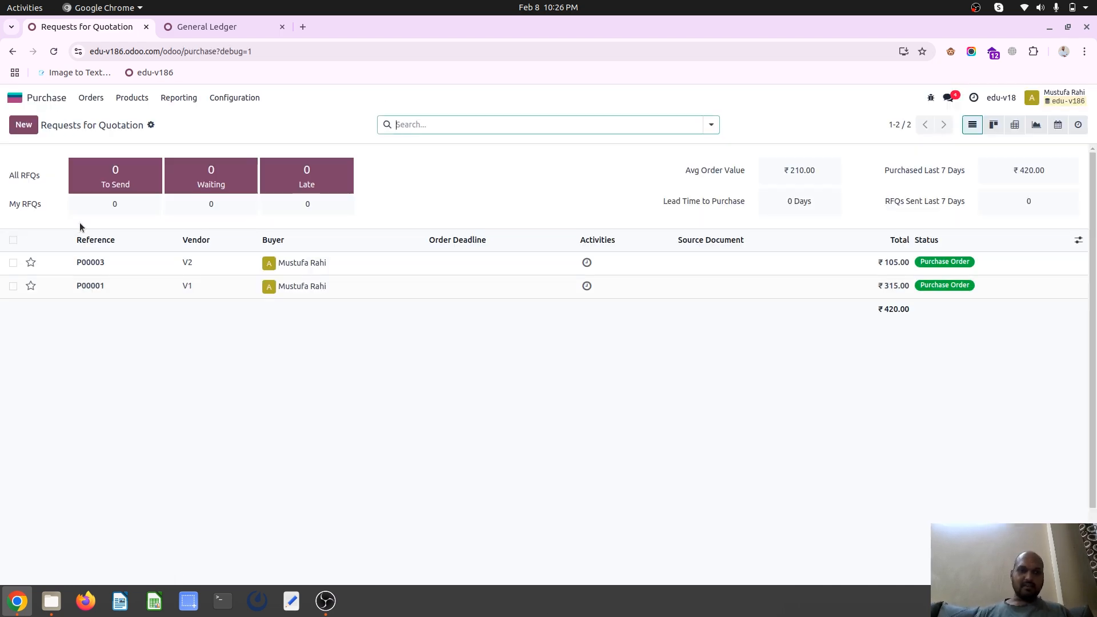
click(28, 125)
click(154, 231)
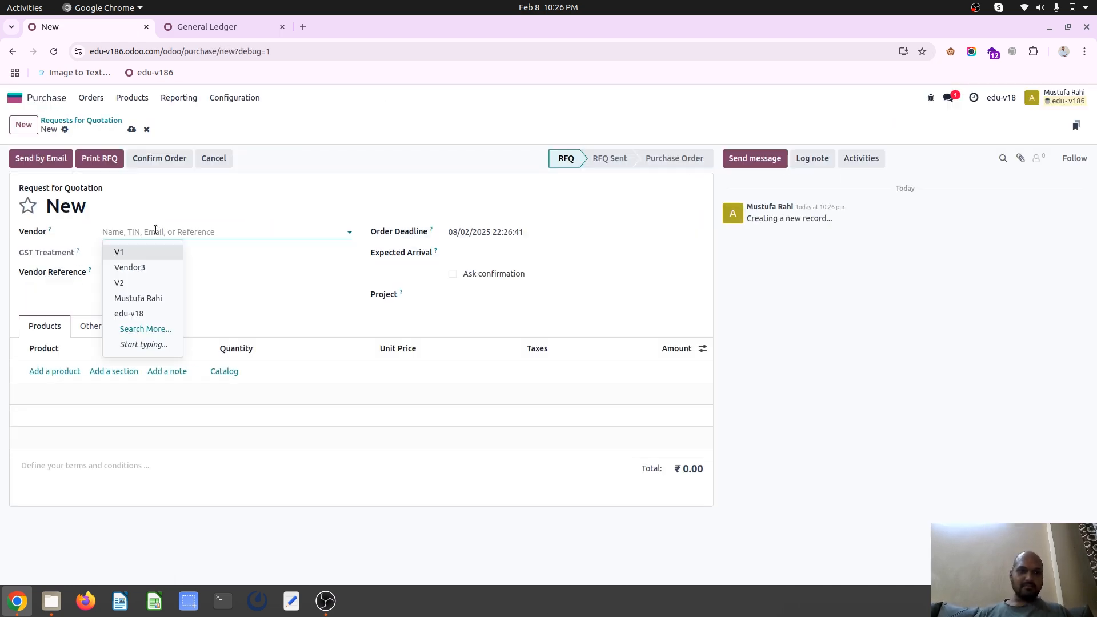
click(155, 267)
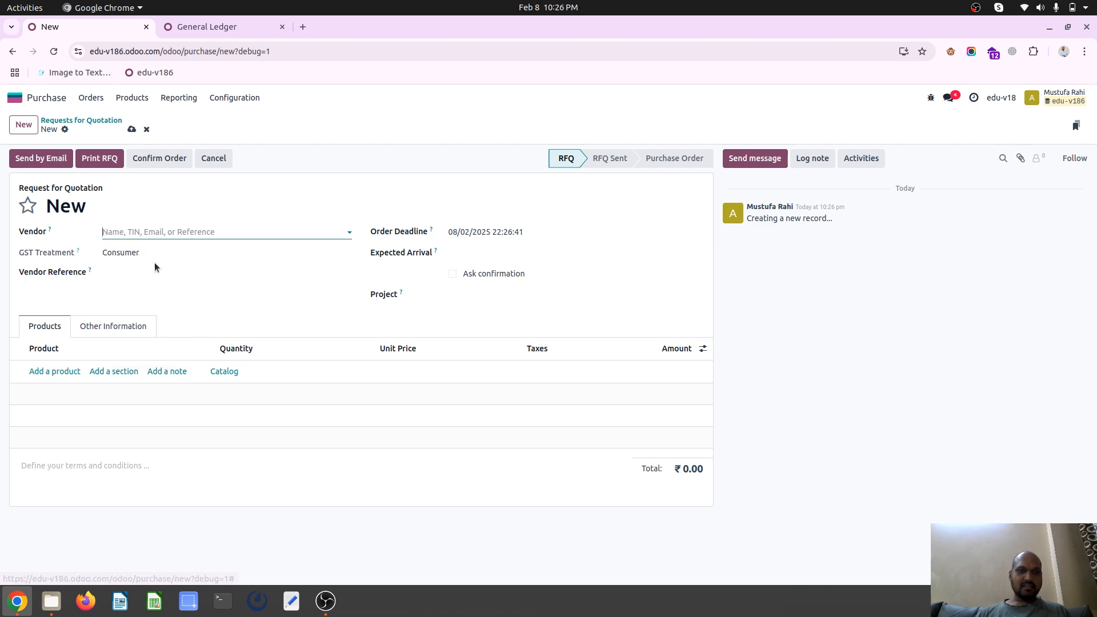
Add Product1 and Product2 as product lines on the request for quotation
click(68, 373)
click(70, 397)
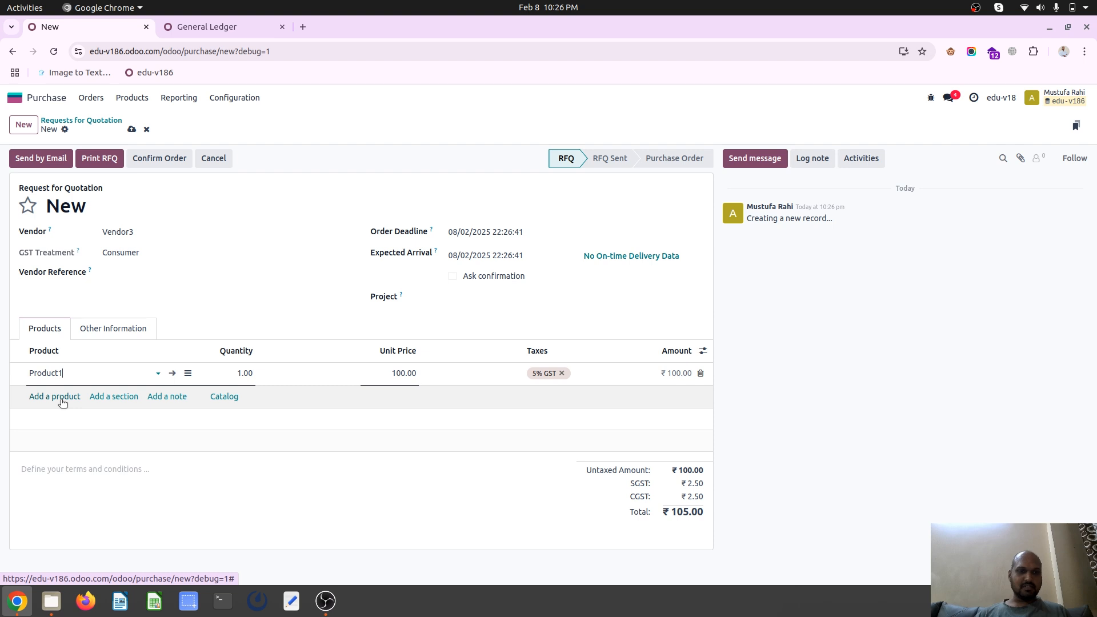
click(67, 397)
click(79, 432)
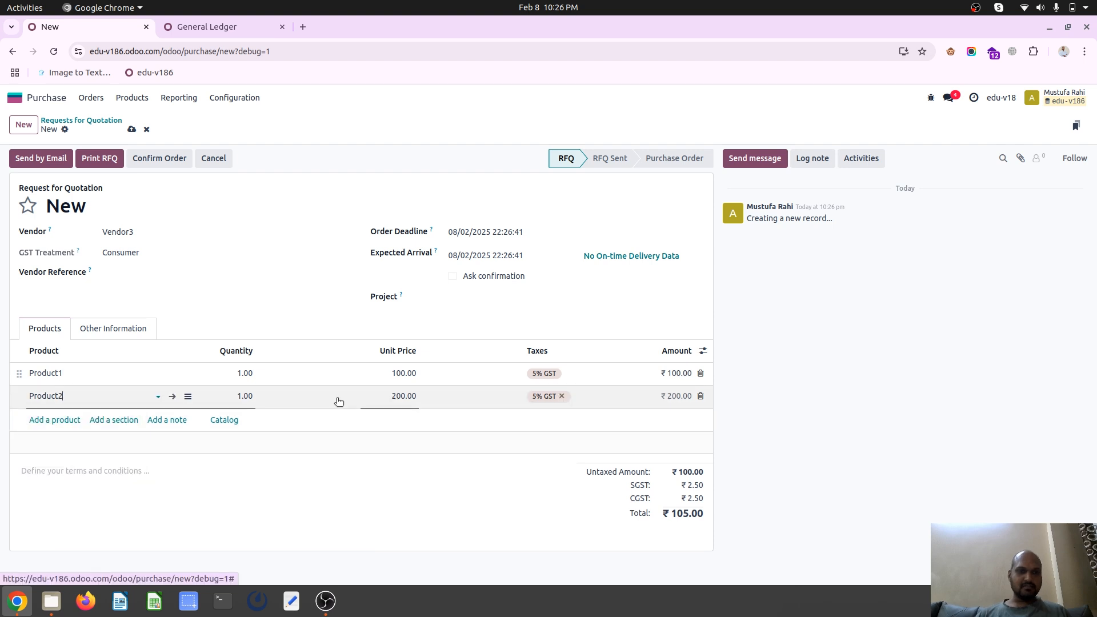
Set Product1's quantity to 10 and its unit price to 900
click(246, 373)
text(10)
key(Tab)
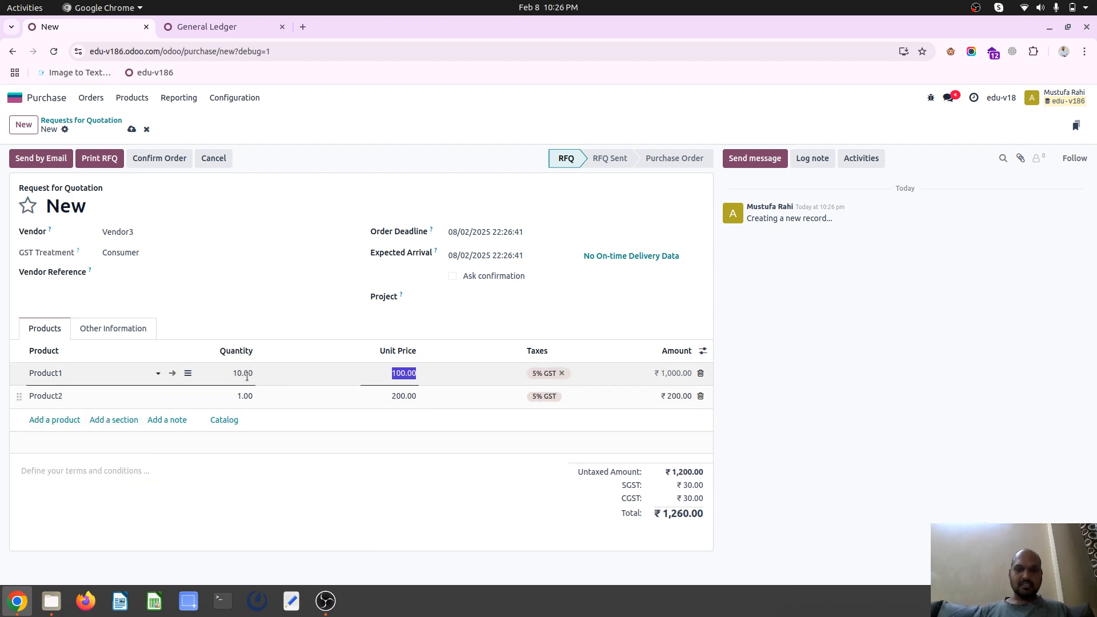
text(1)
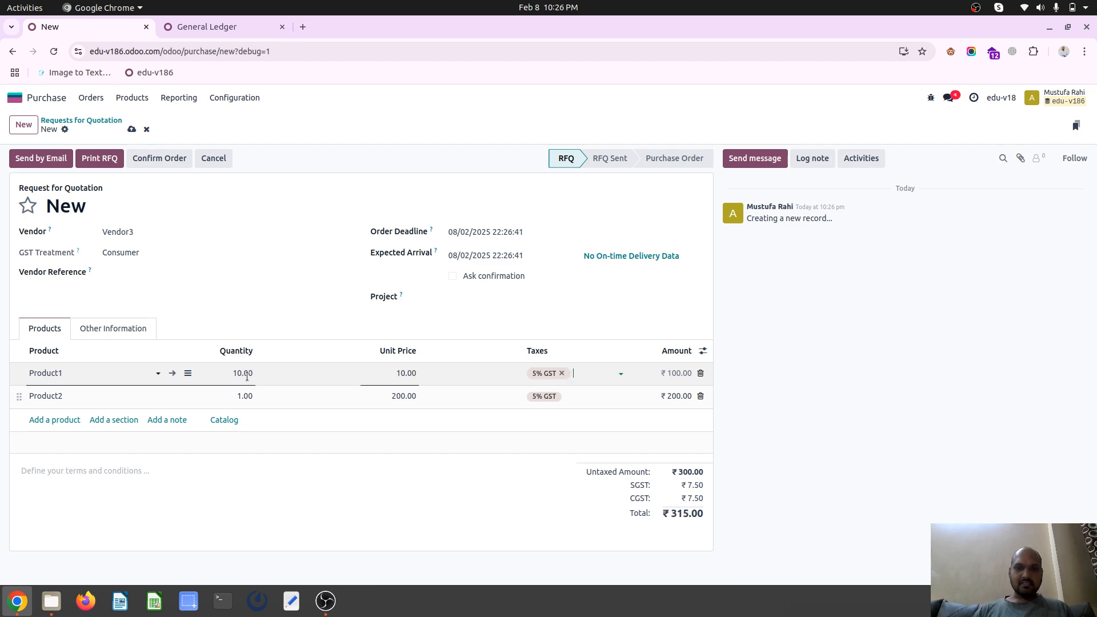
key(shift+Tab)
text(1)
key(shift+Tab)
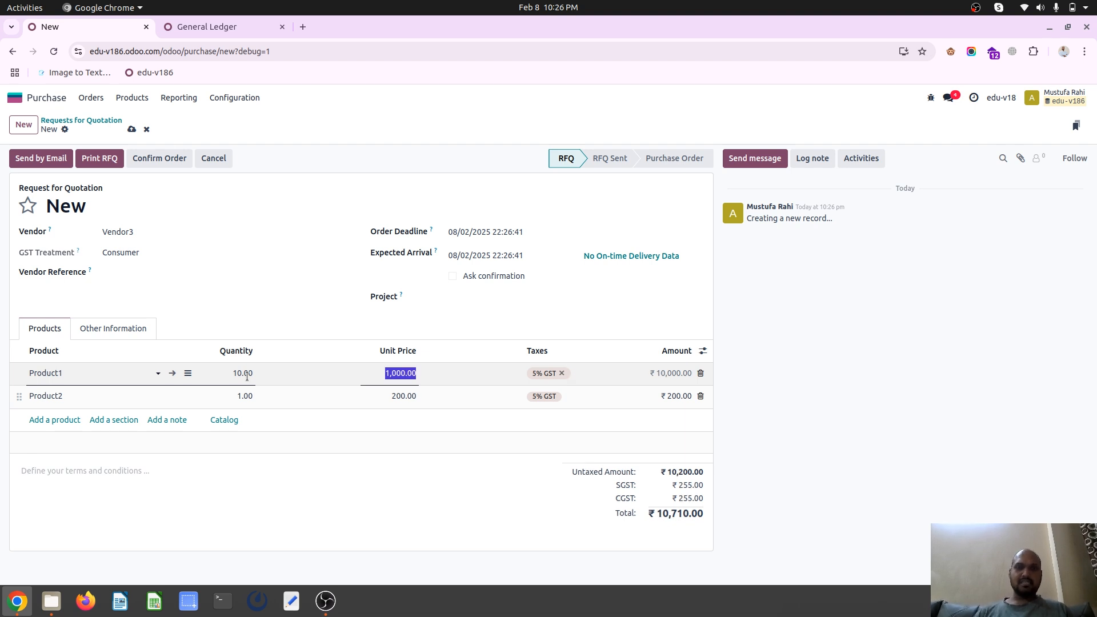
click(414, 372)
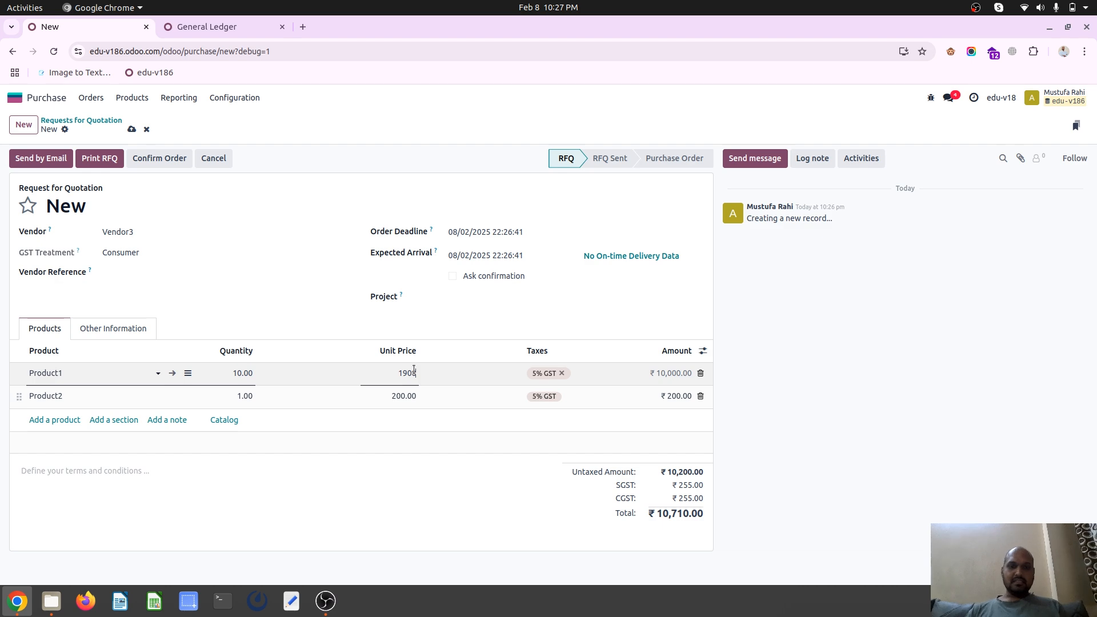
double_click(399, 375)
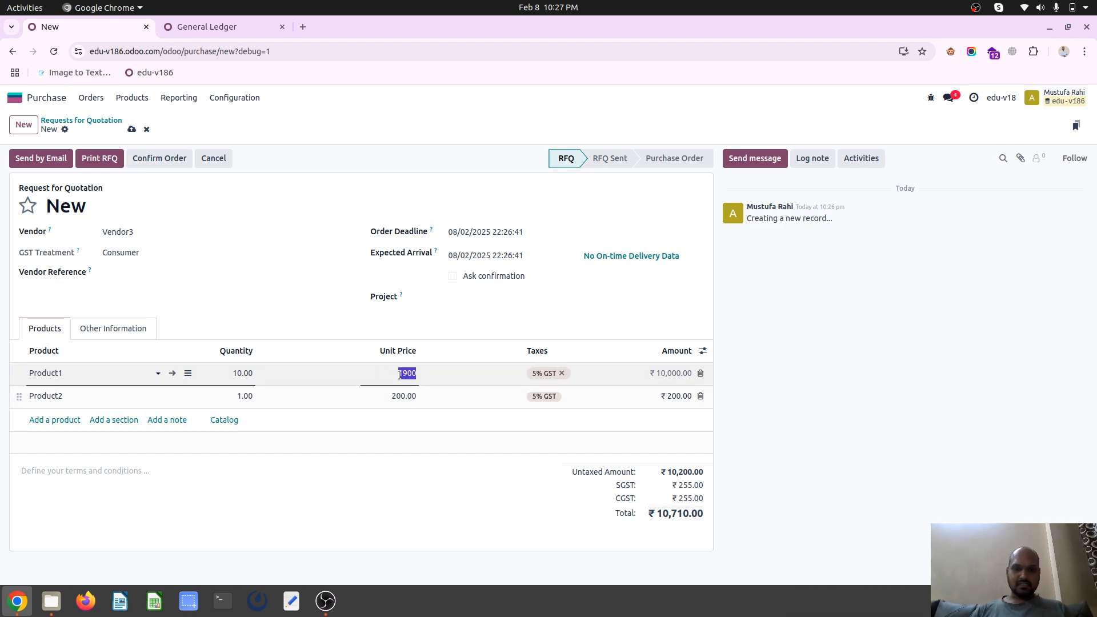
text(900.)
Set Product2's unit price to 1,000
click(246, 396)
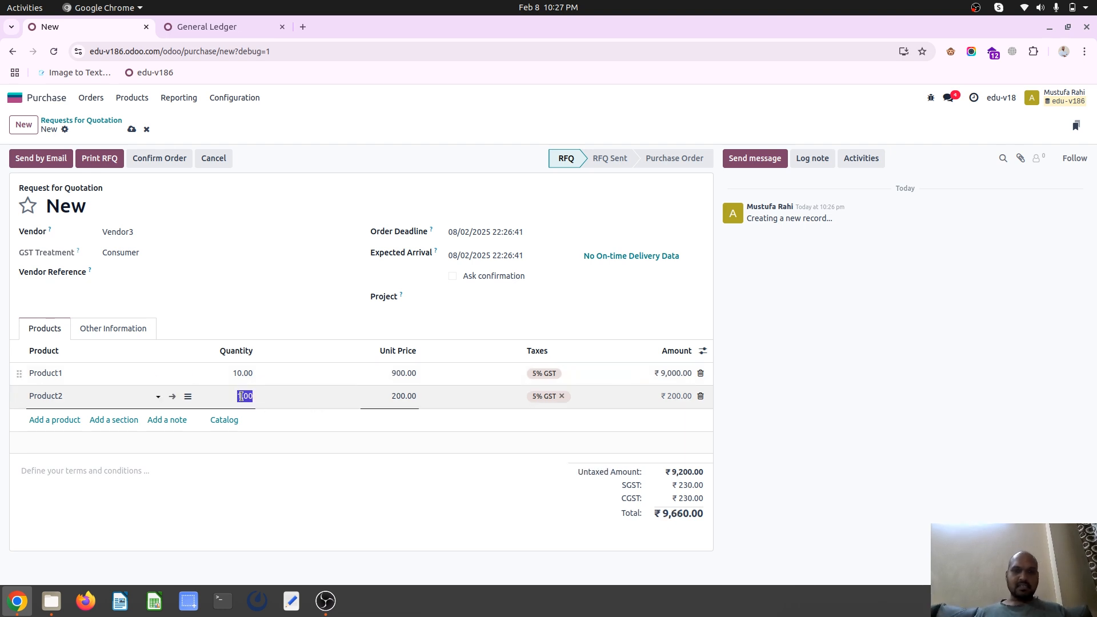
key(Tab)
text(100)
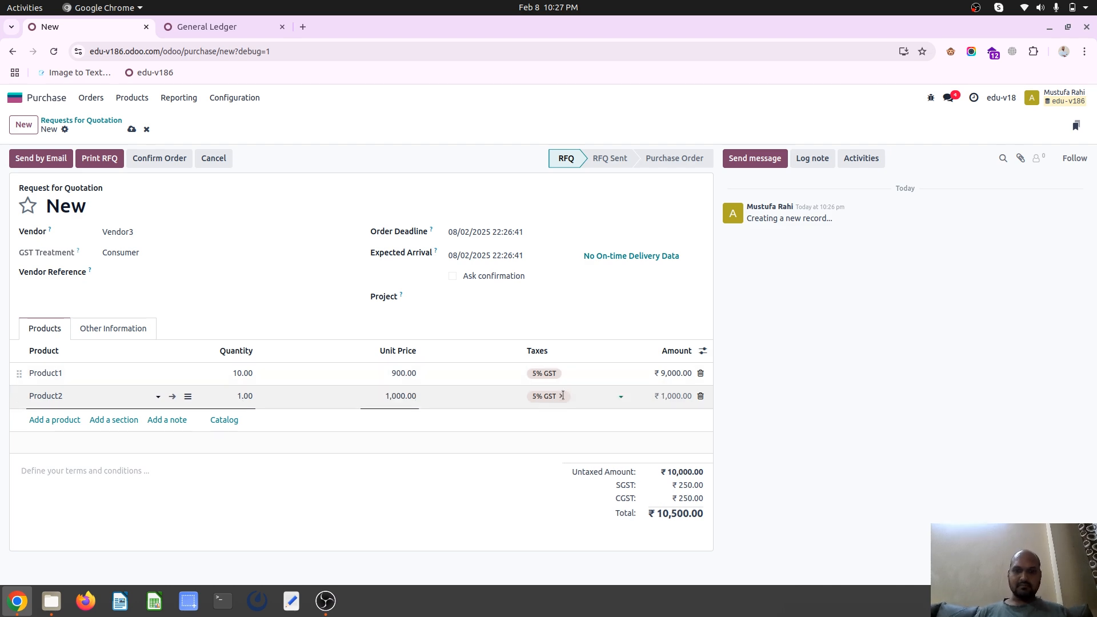
Save the request for quotation and confirm it as a purchase order
click(131, 129)
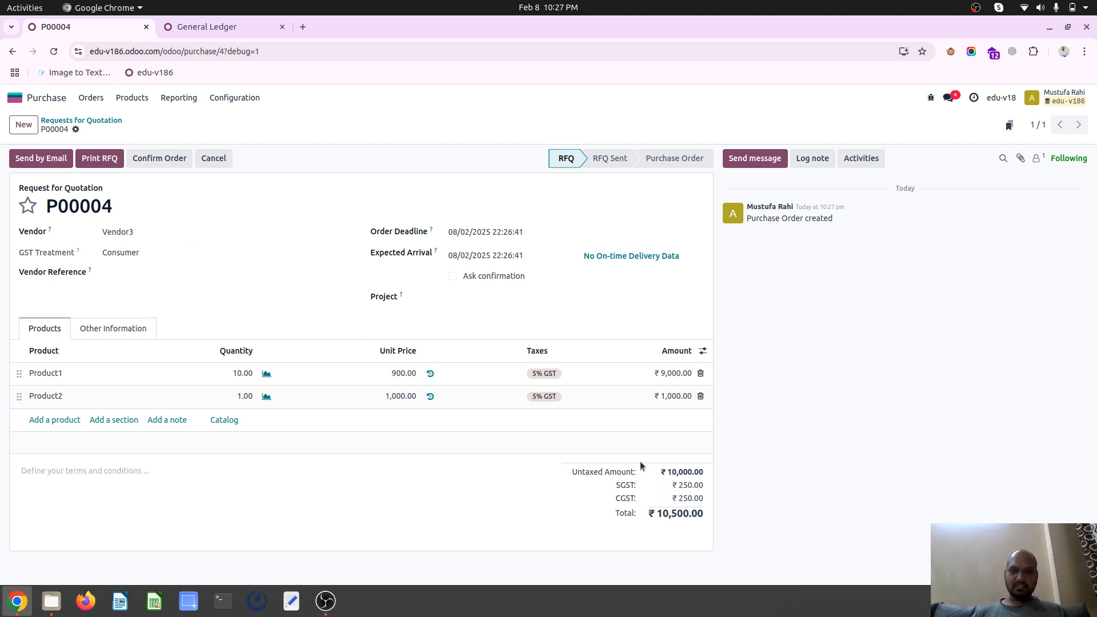
click(160, 160)
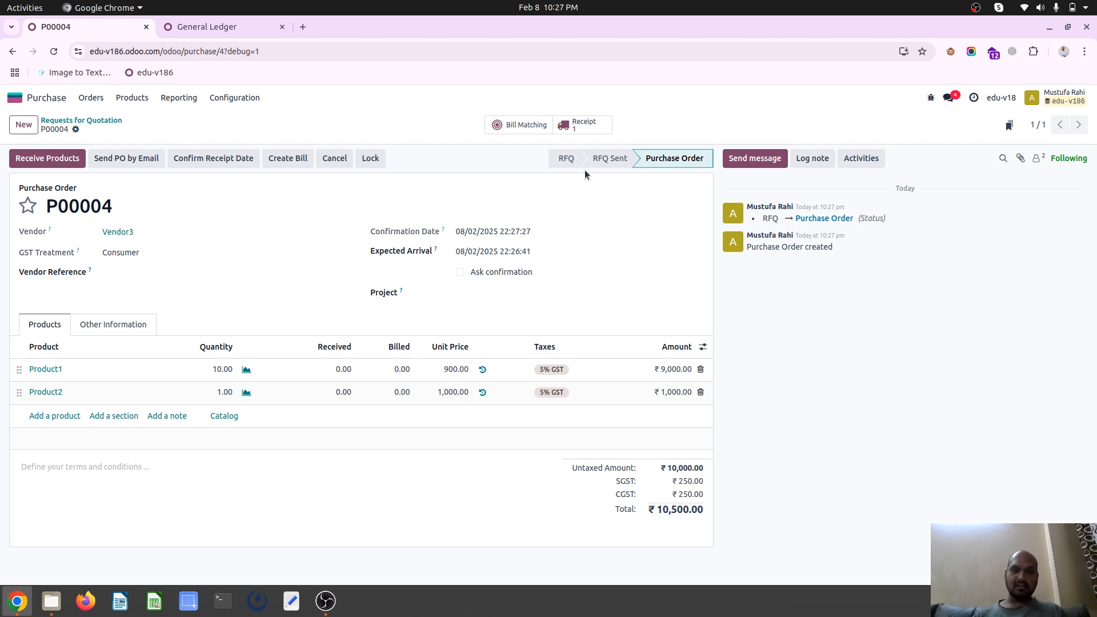
click(223, 27)
click(117, 27)
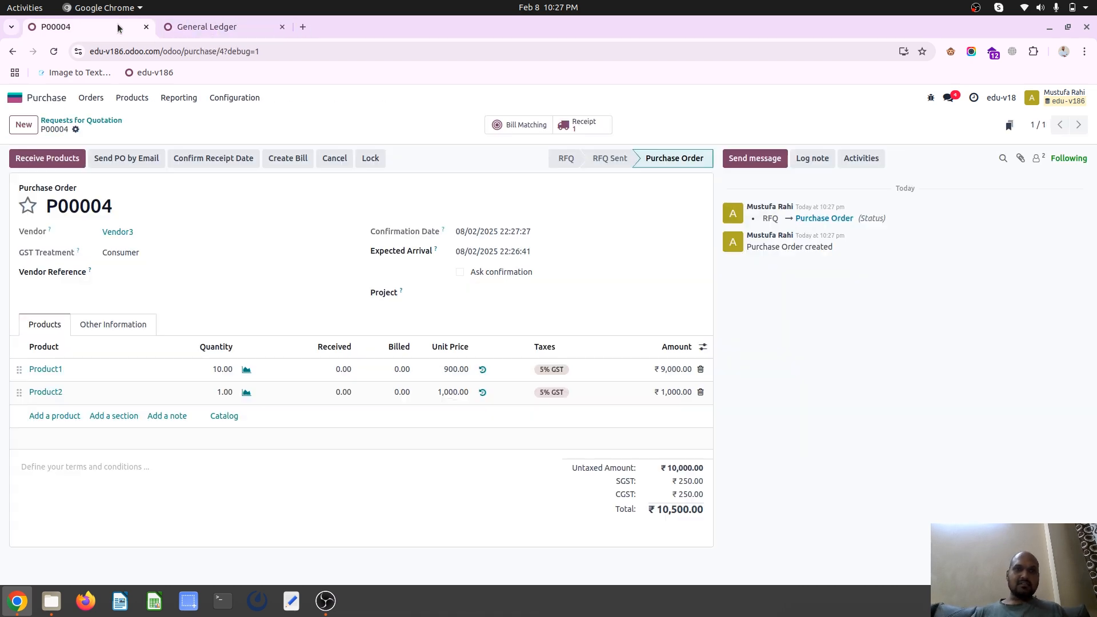
Through bill matching, add the Purchase Down Payment bill line to the new Vendor3 purchase order as a down payment
click(526, 125)
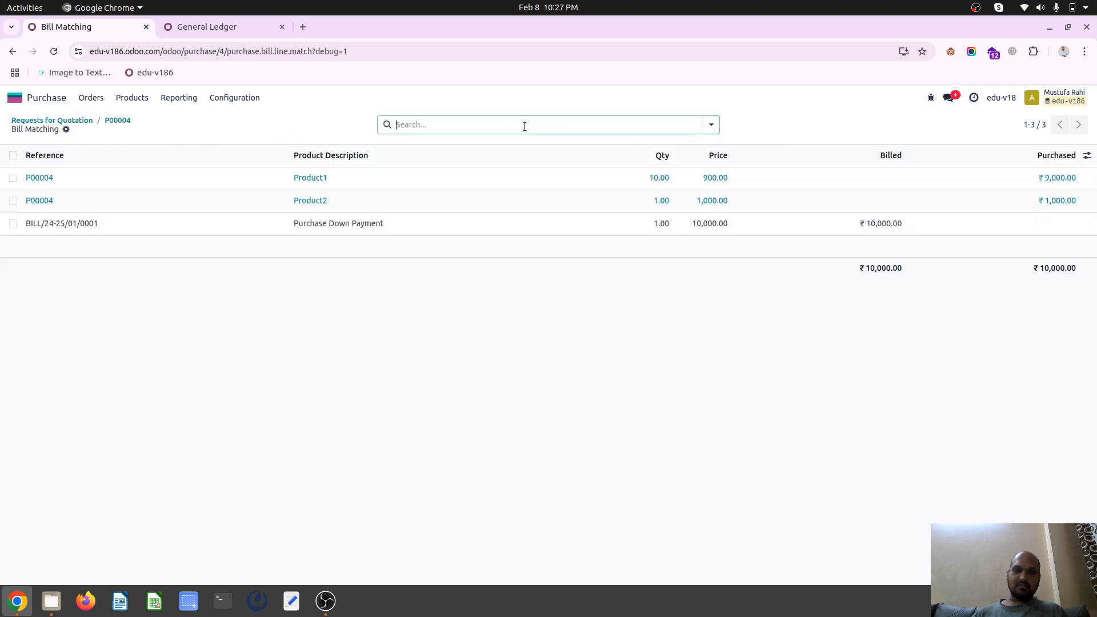
click(13, 224)
click(574, 127)
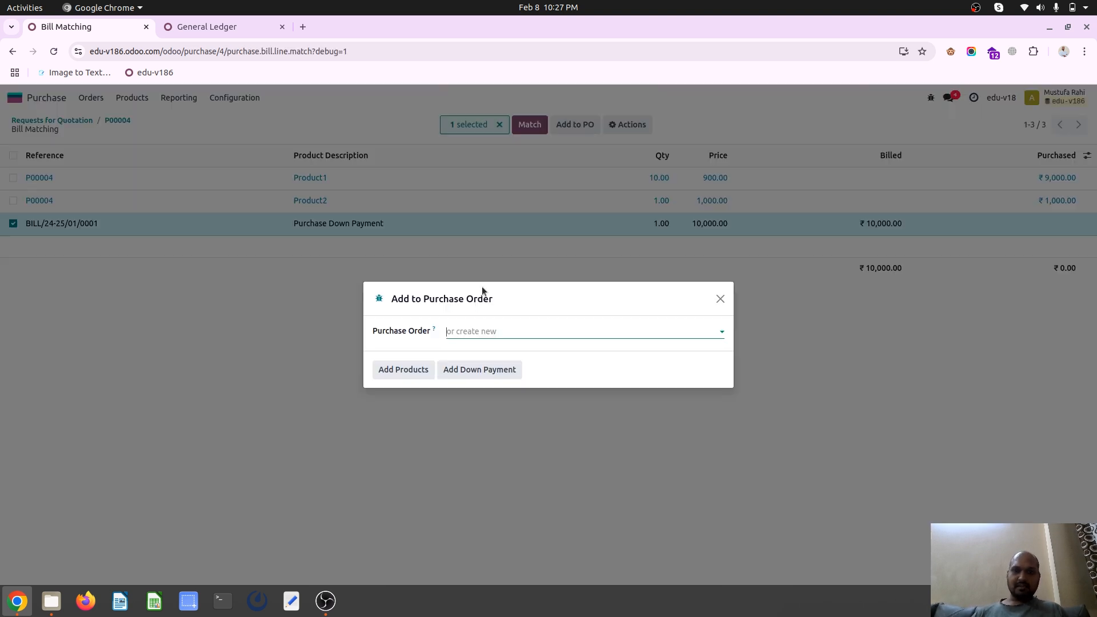
click(493, 330)
click(490, 349)
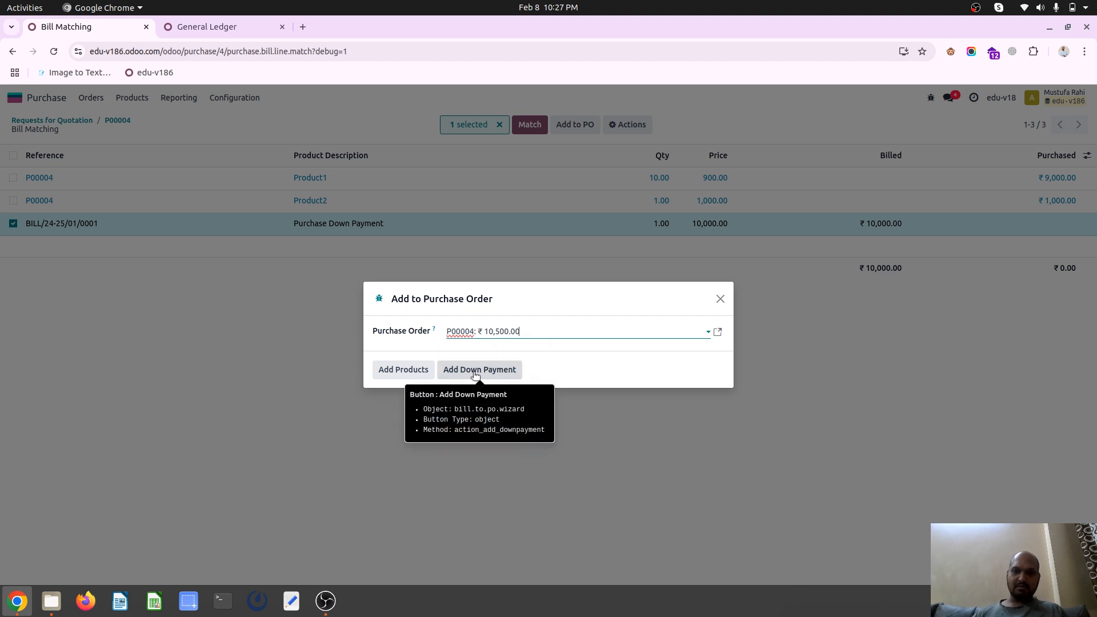
click(475, 370)
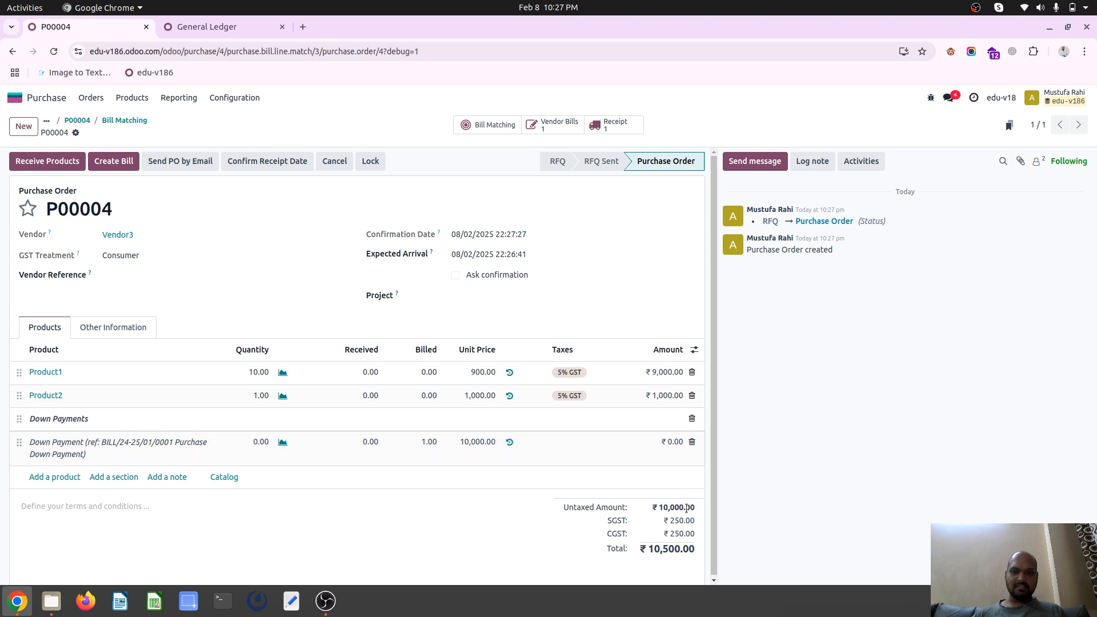
Open the purchase order's receipt and reload the General Ledger to check the down payment entry under Stock in transit (overseas)
click(614, 124)
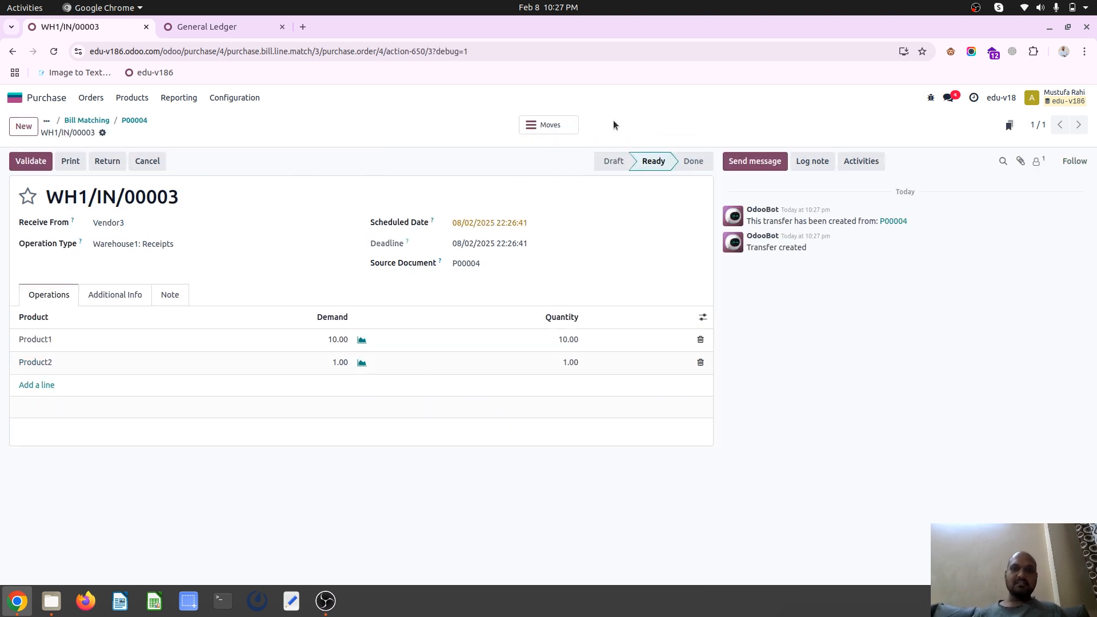
click(252, 30)
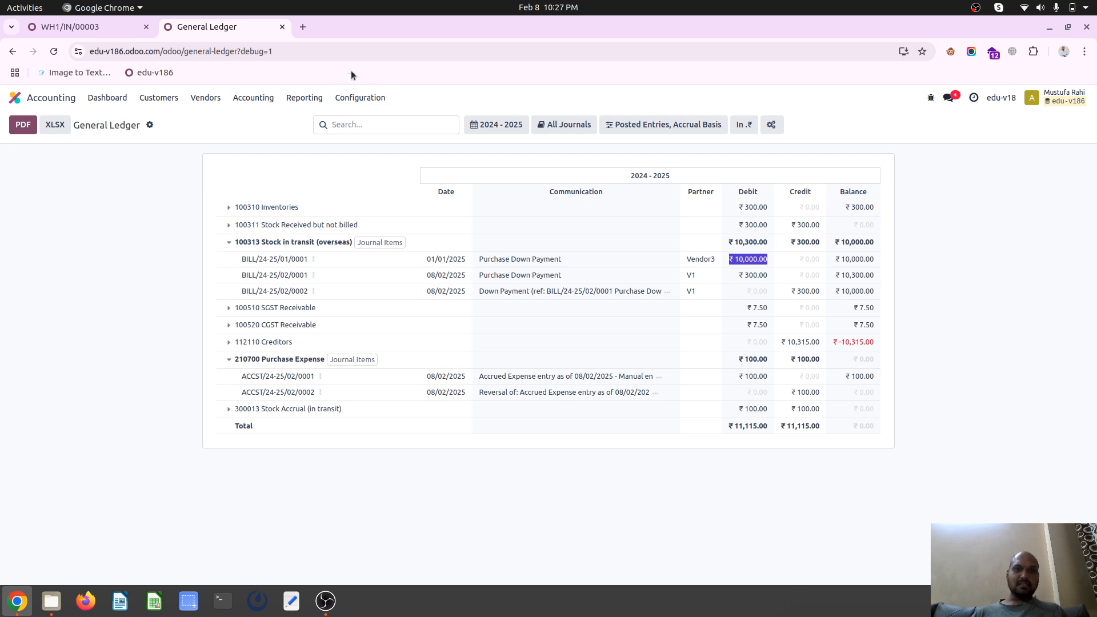
click(349, 51)
key(Return)
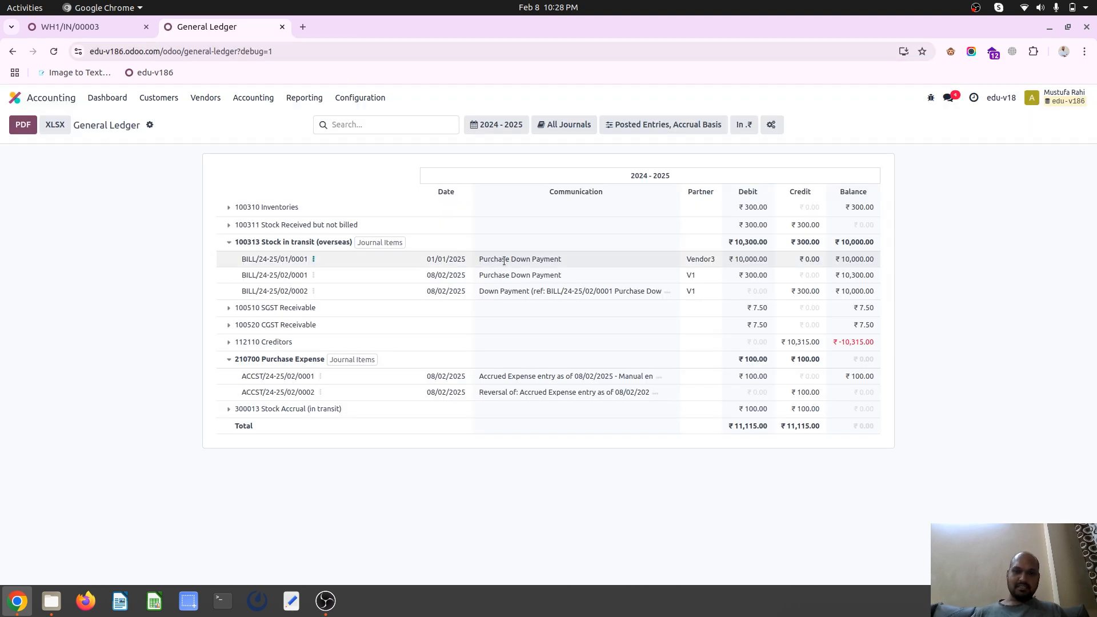
Validate the receipt for Product1 and Product2 and open its stock valuation
click(121, 35)
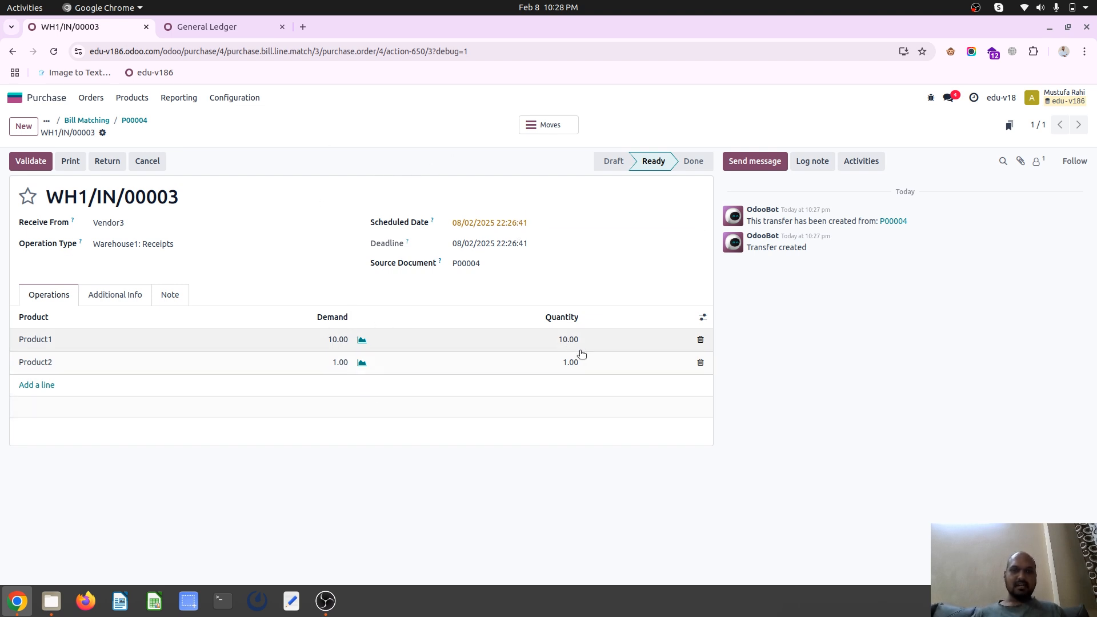
click(31, 158)
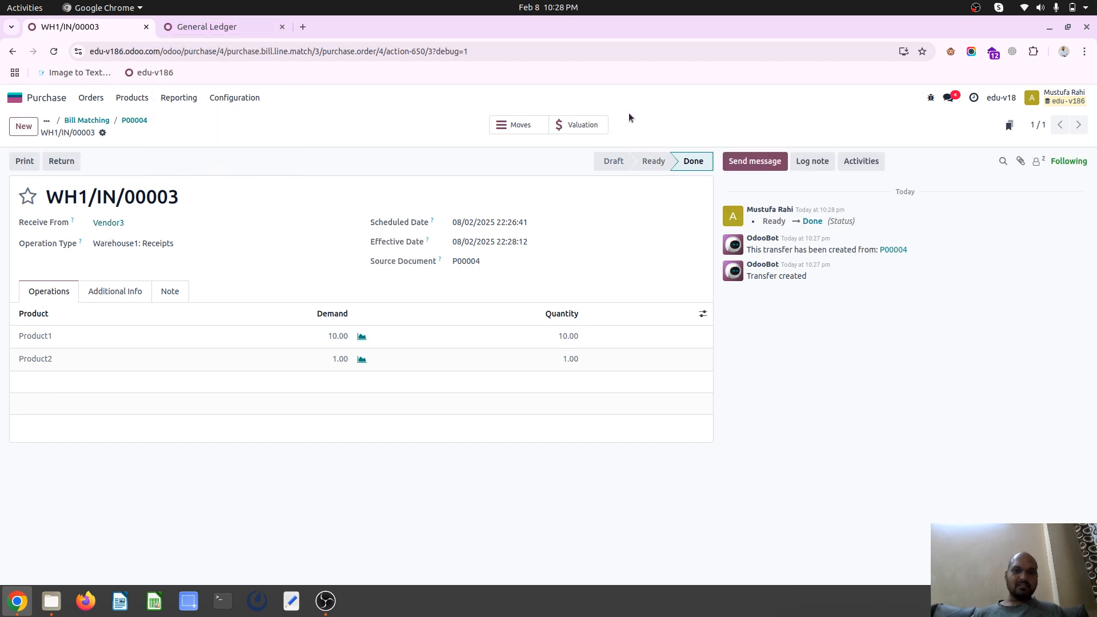
click(597, 125)
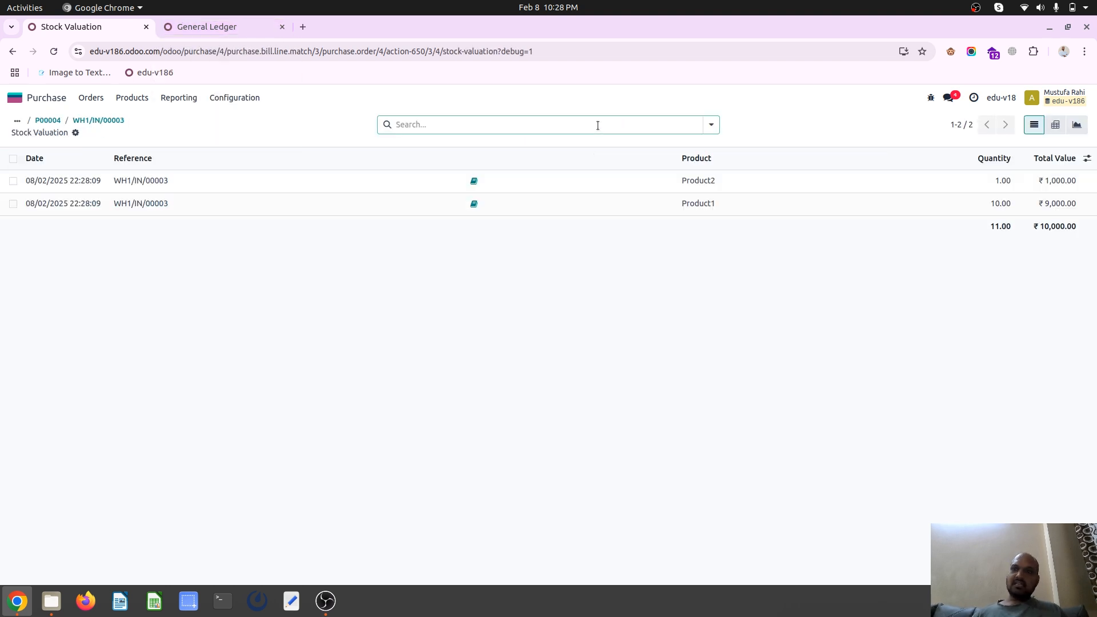
Reload the General Ledger and expand Stock Received but not billed and Inventories to compare the receipt entries with the down payment
click(213, 27)
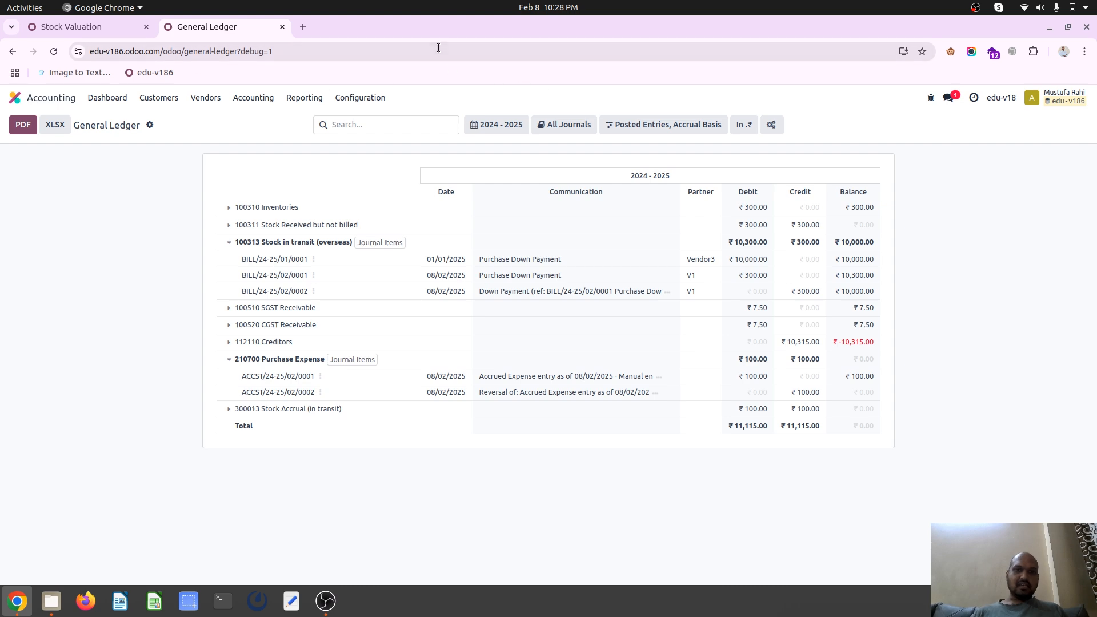
key(F5)
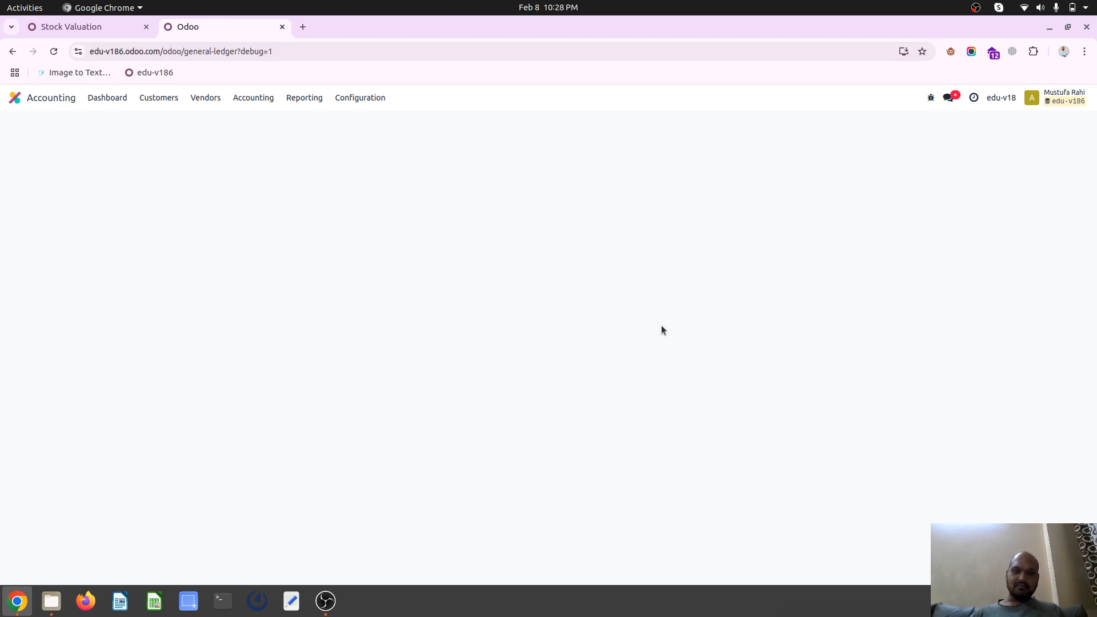
click(230, 224)
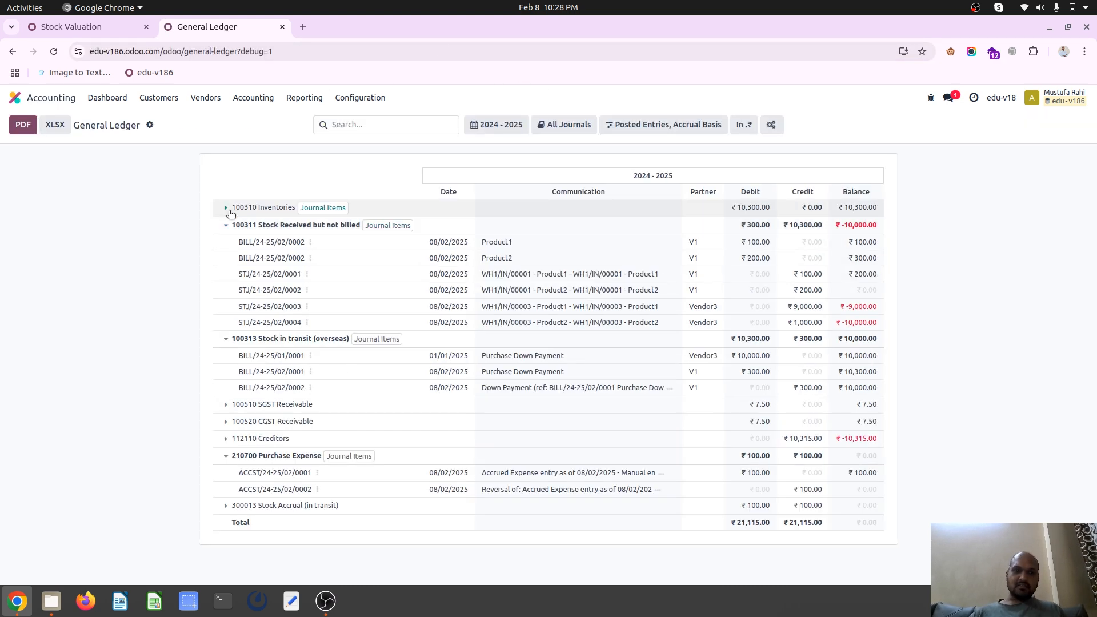
click(263, 207)
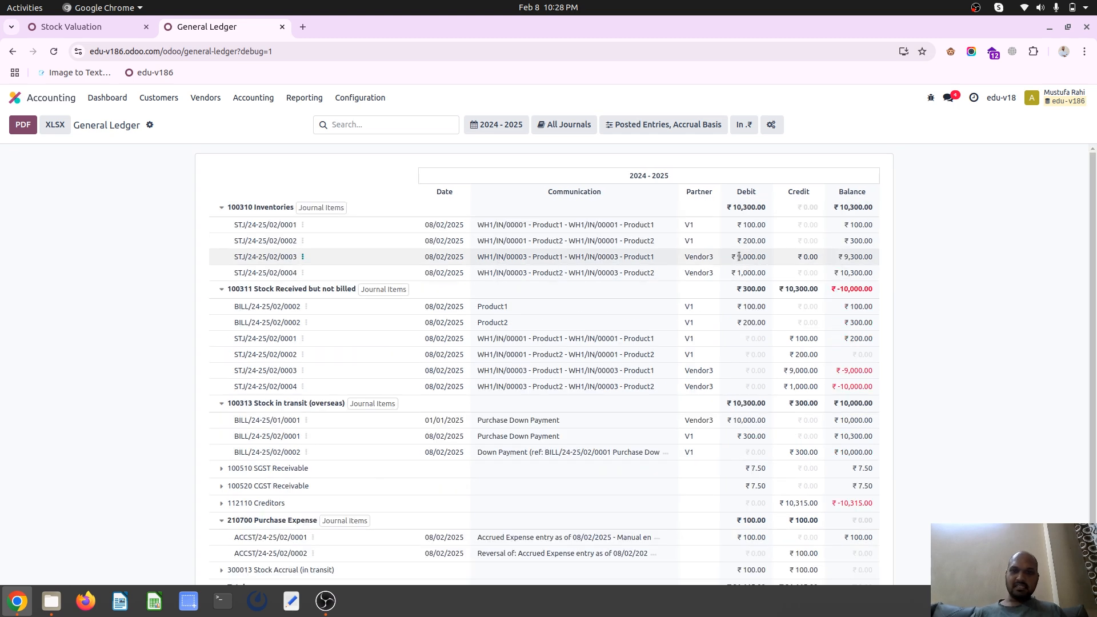
drag(742, 253, 757, 272)
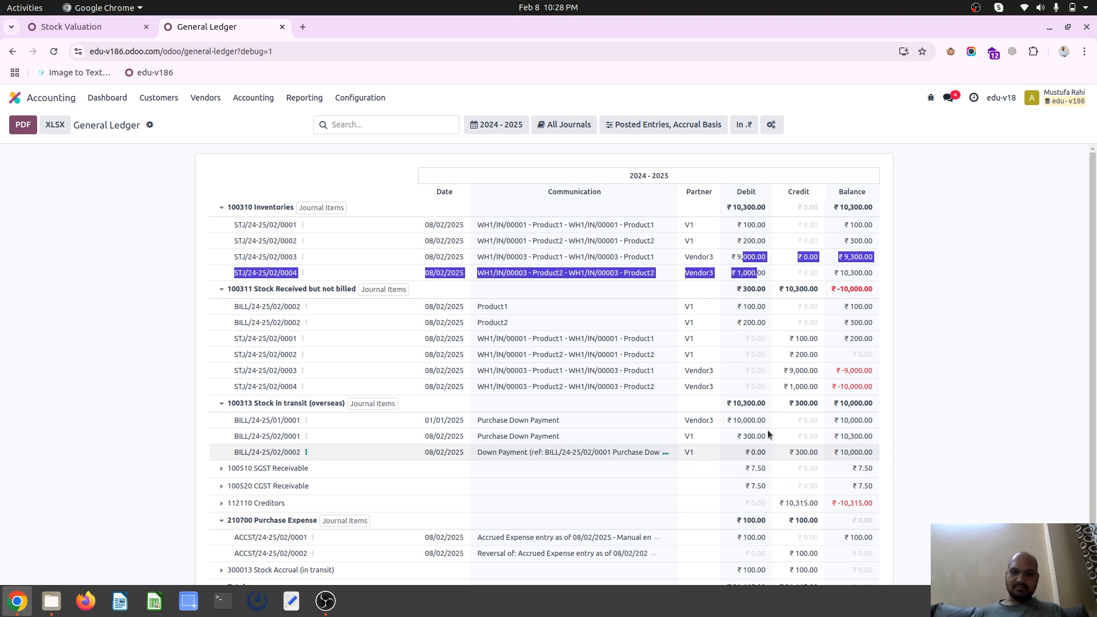
double_click(748, 420)
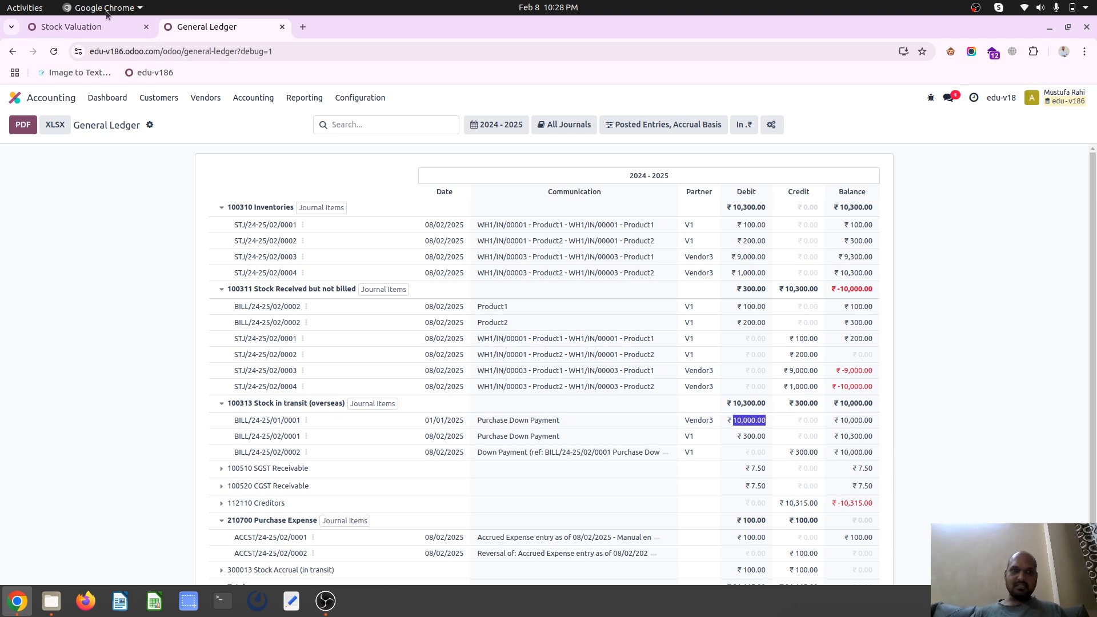
Return to the Vendor3 purchase order P00004 from its receipt and create a vendor bill for it
click(102, 26)
click(97, 120)
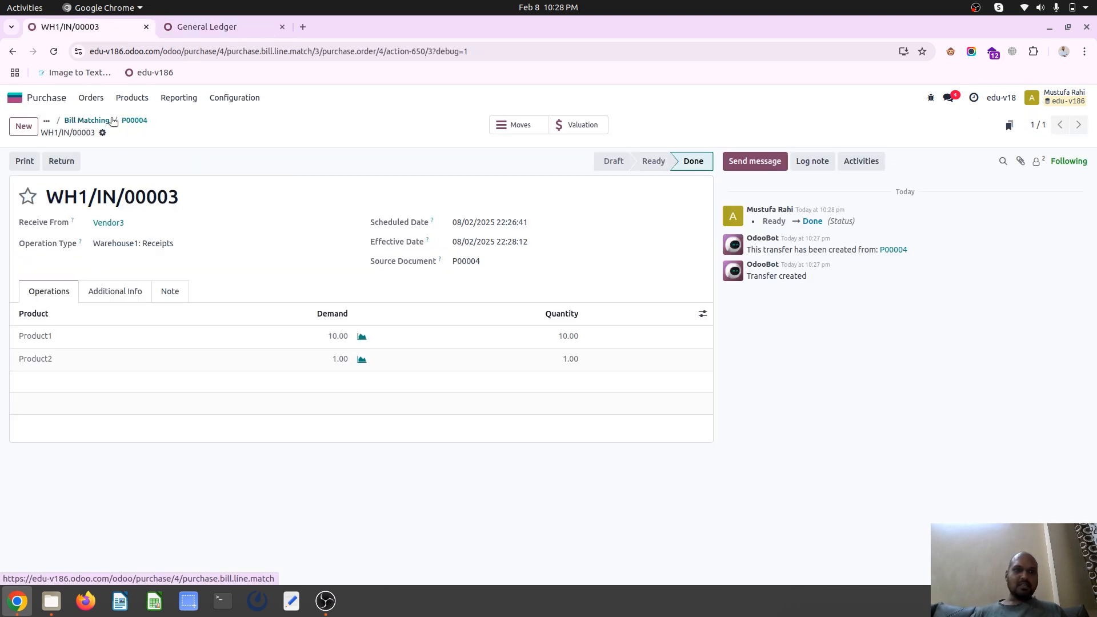
click(133, 121)
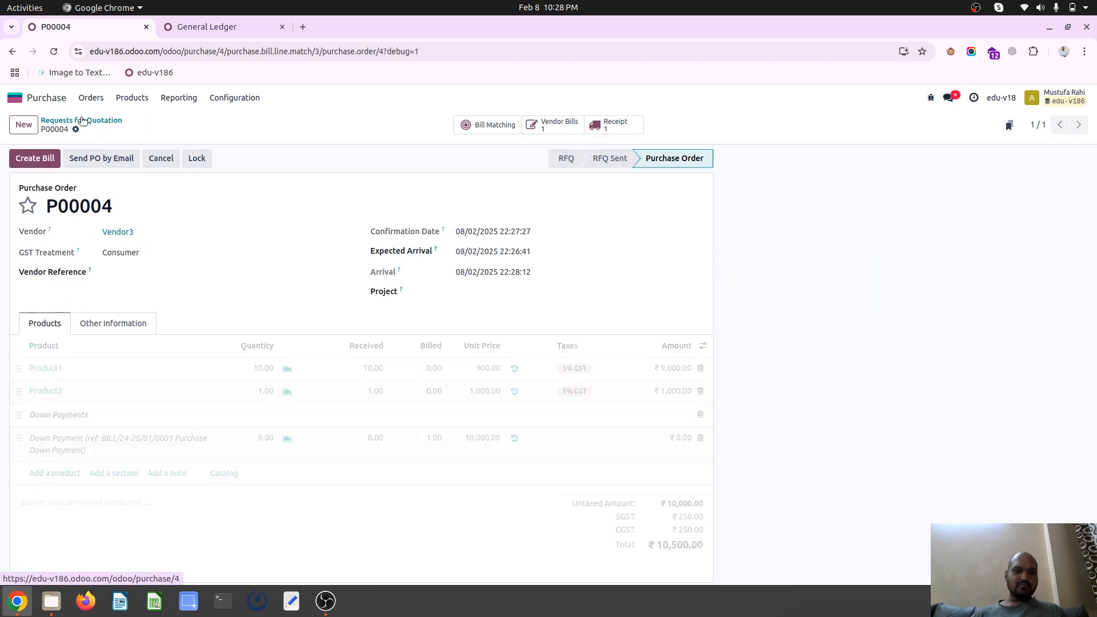
click(31, 158)
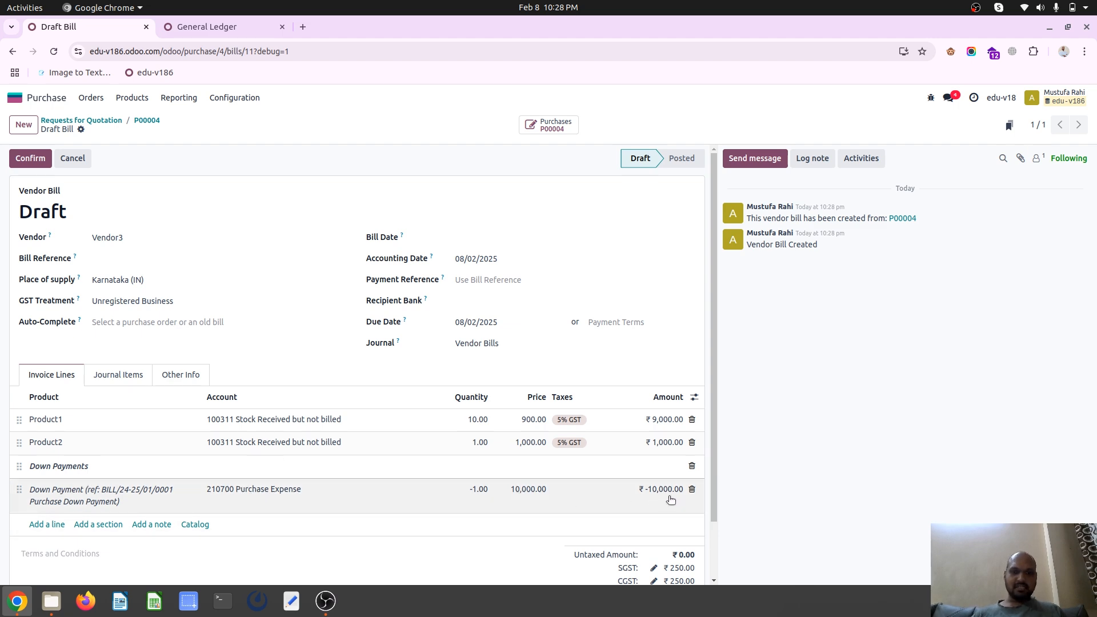
Change the account of the bill's down payment line to 100313 Stock in transit (overseas) and save the draft
click(251, 489)
key(BackSpace)
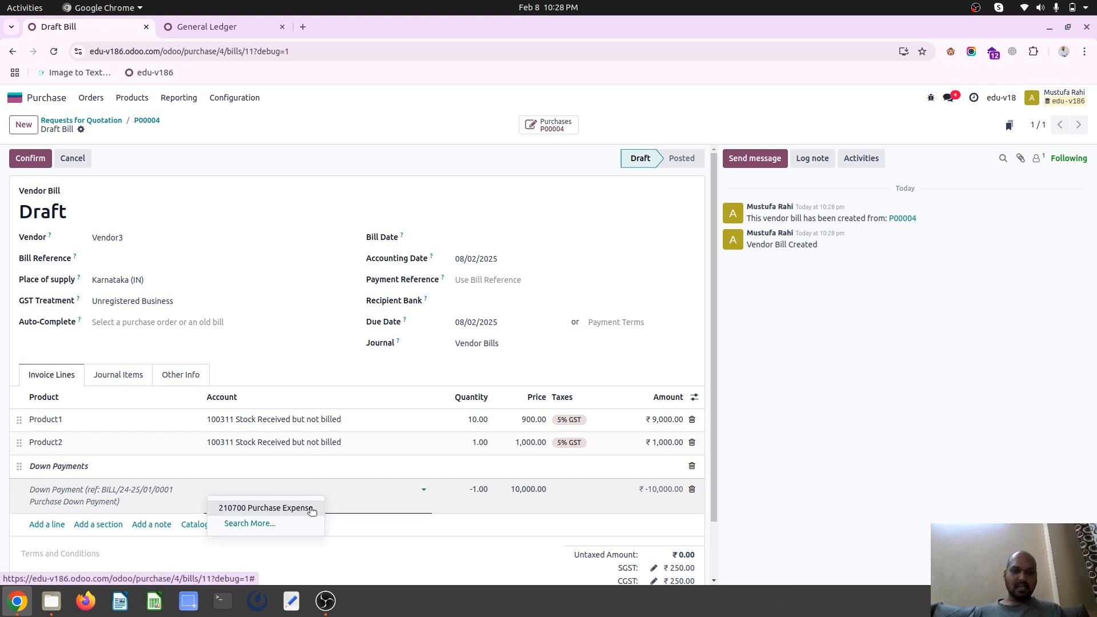
click(250, 524)
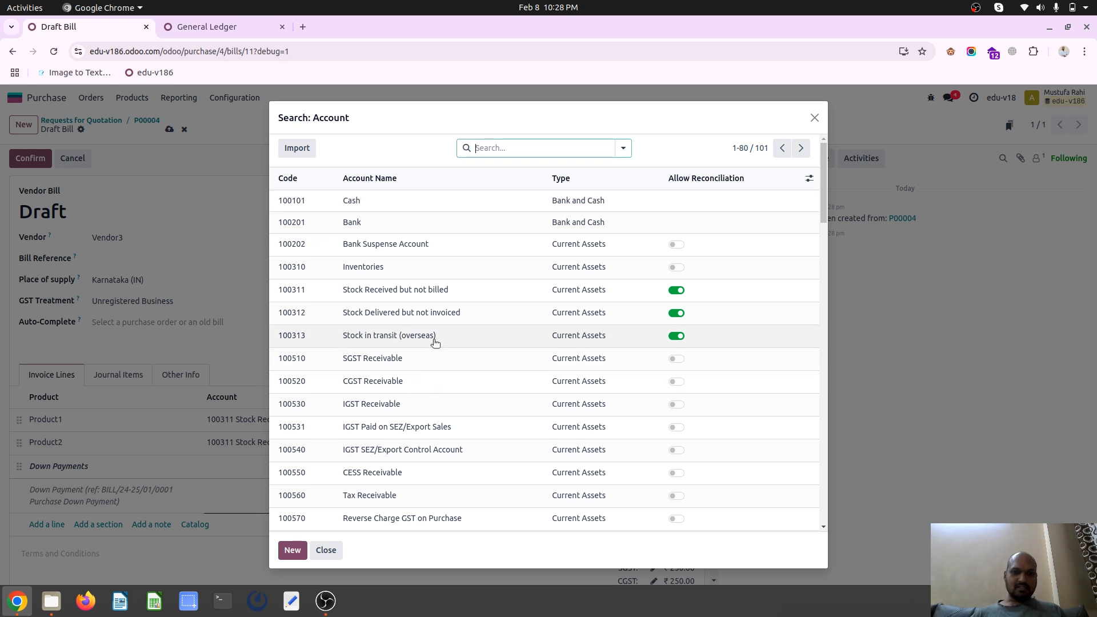
click(434, 341)
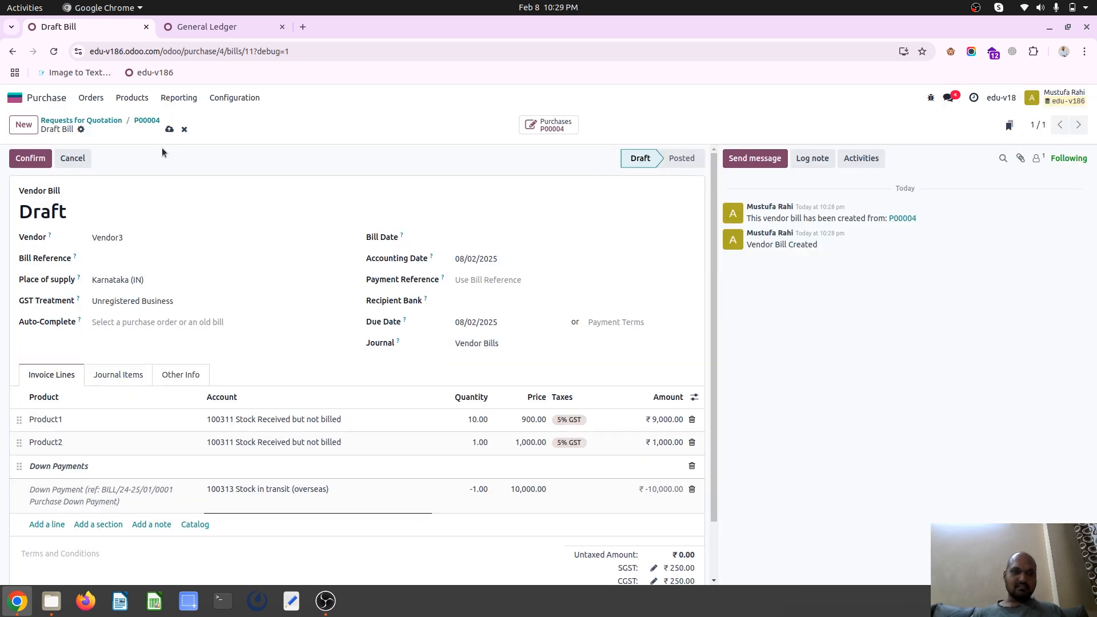
click(169, 130)
Set the bill date to 08/02/2025, review the journal items, and confirm the vendor bill
click(489, 240)
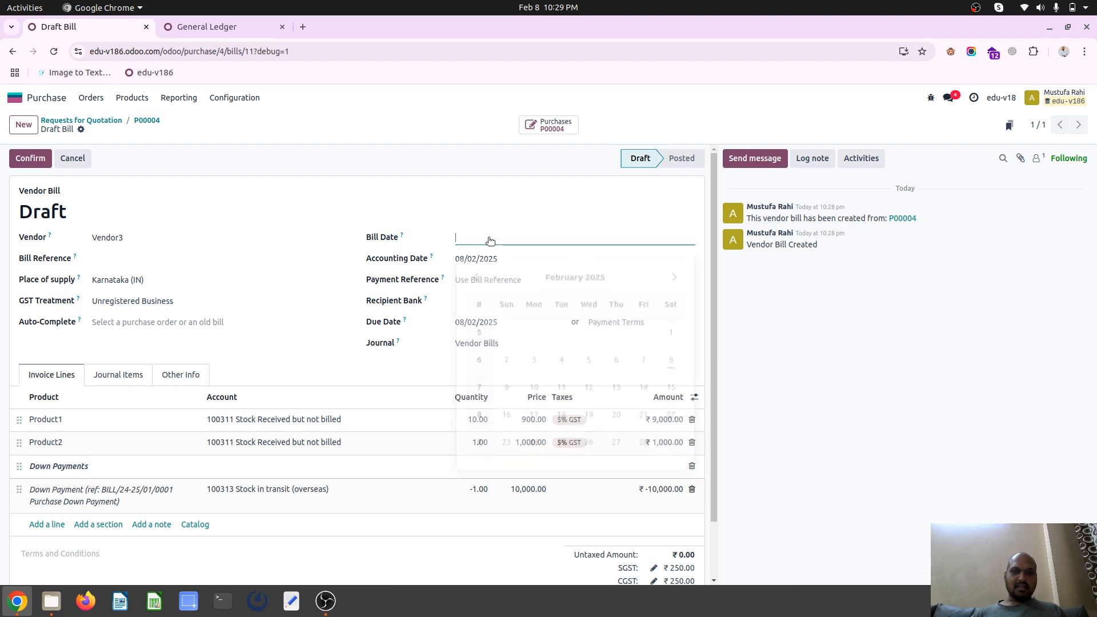
click(671, 359)
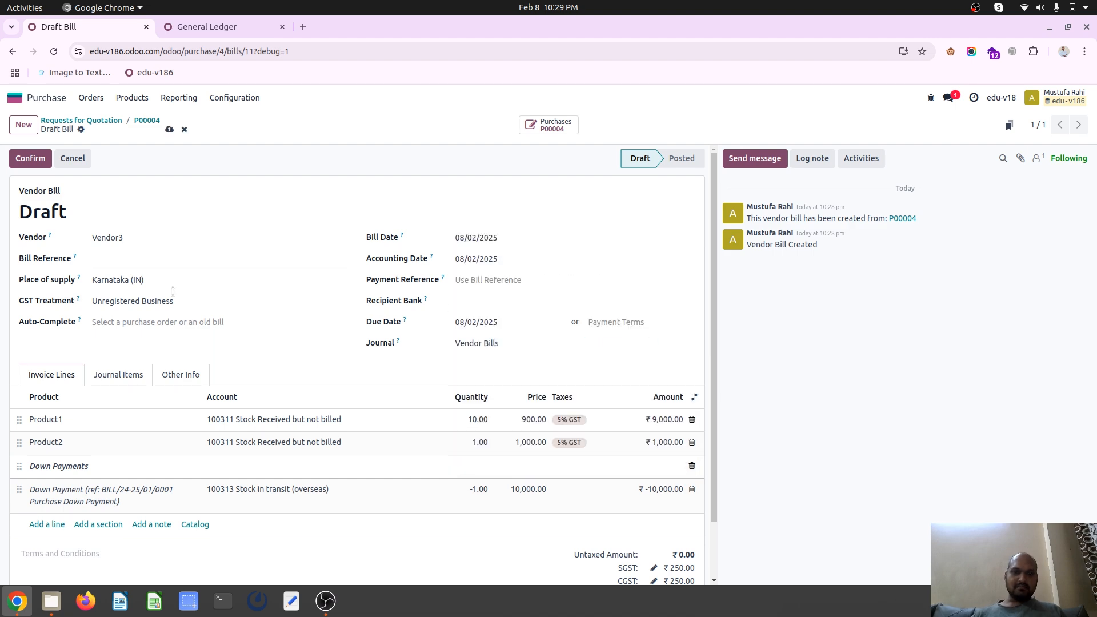
click(120, 374)
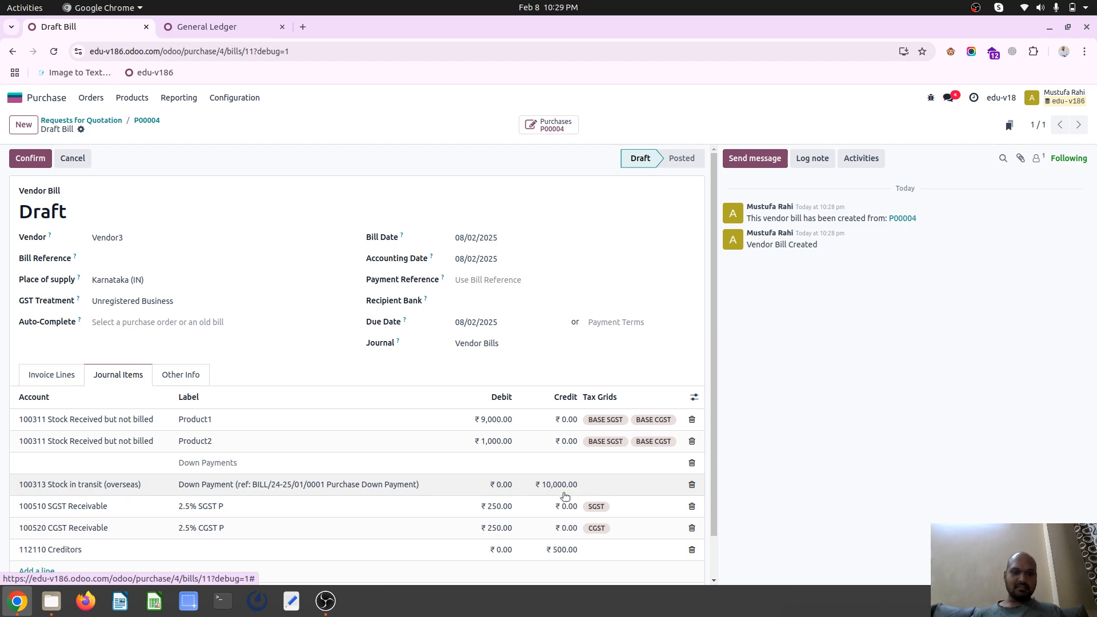
scroll(565, 496, down, 1)
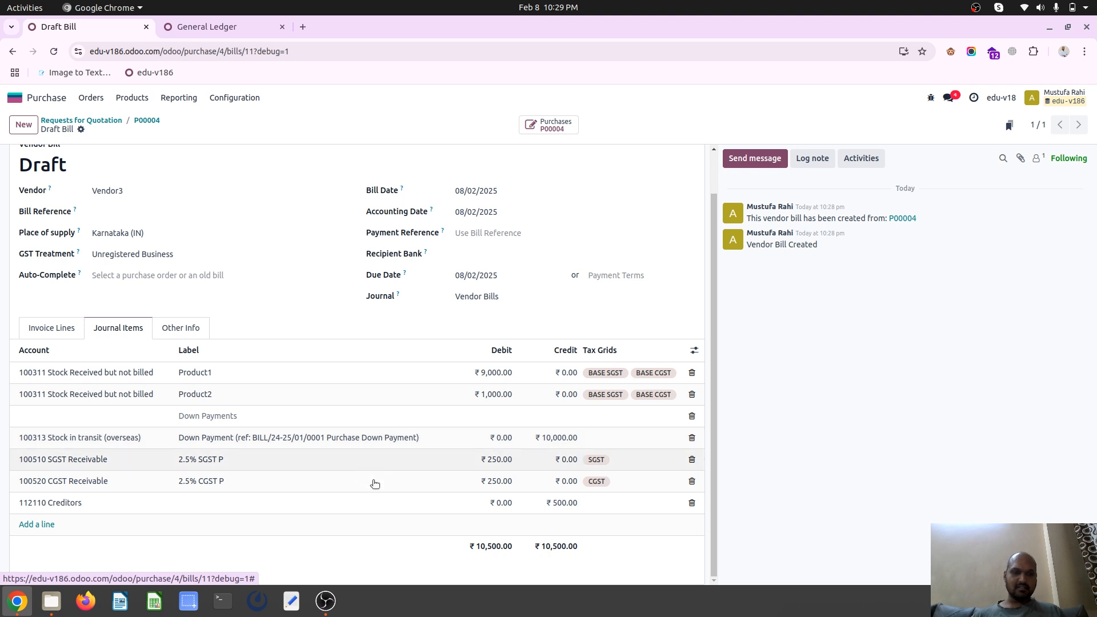
click(56, 328)
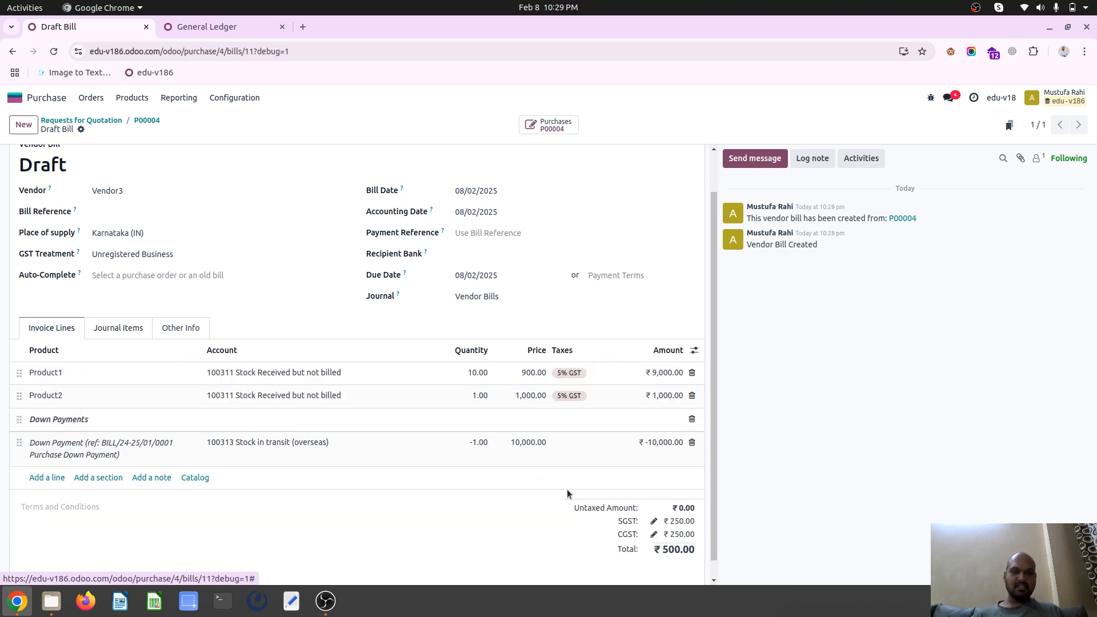
scroll(83, 165, up, 1)
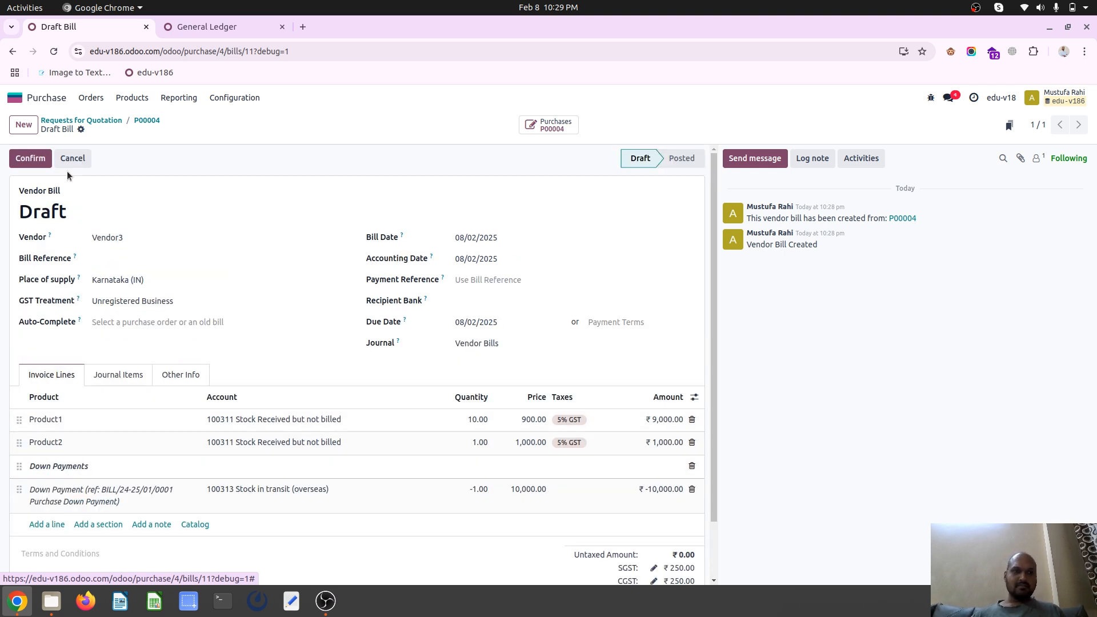
click(21, 158)
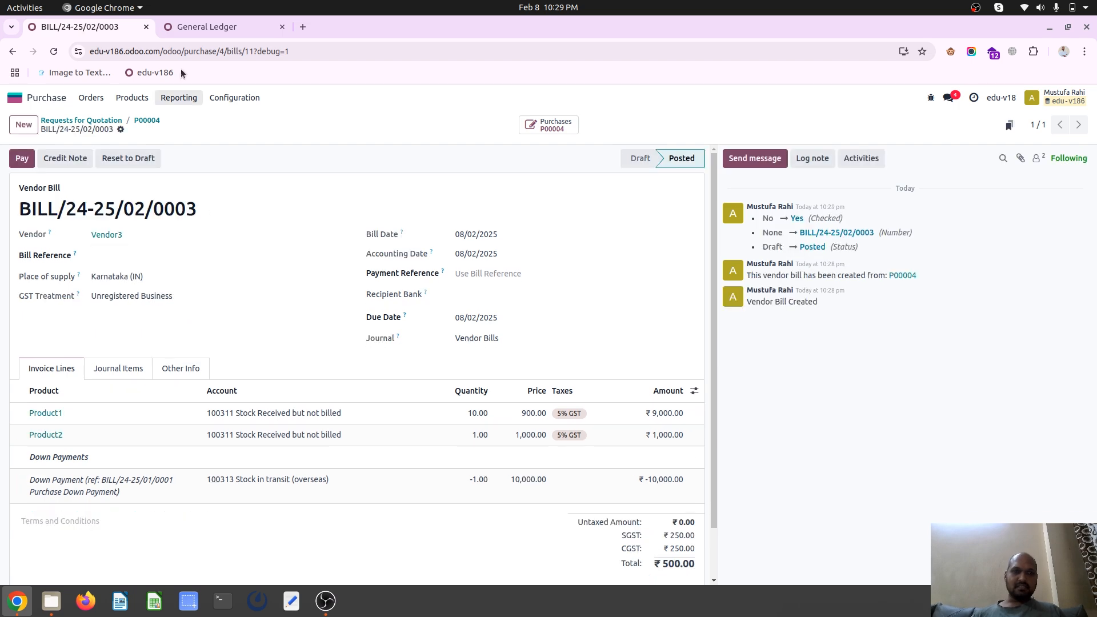
Reload the General Ledger and check the new bill's Product1 and Product2 entries under Stock Received but not billed
click(212, 25)
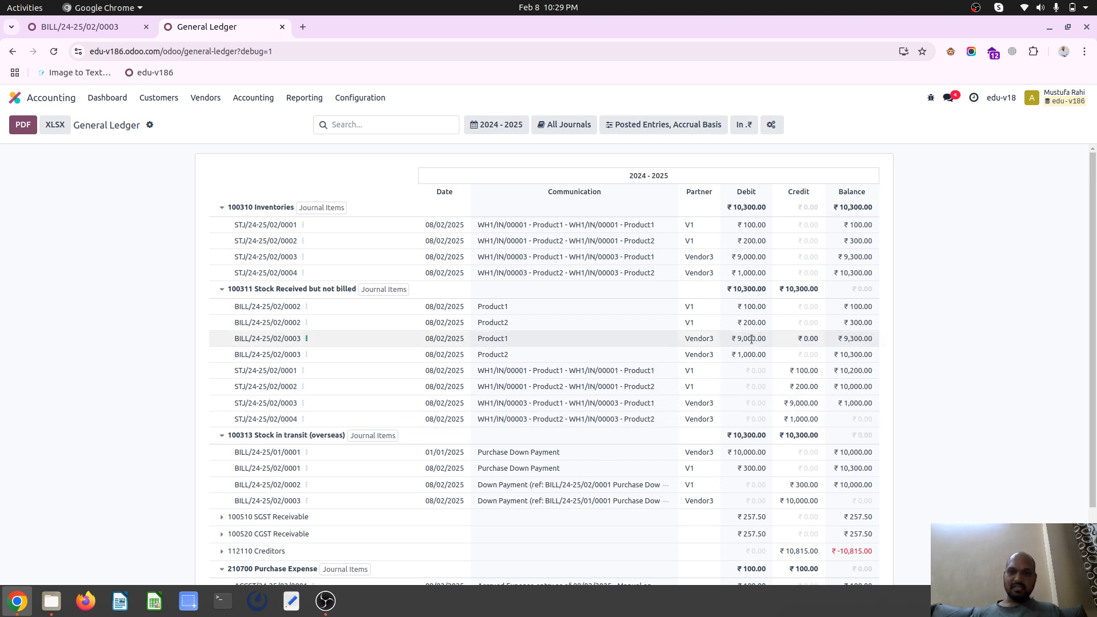
drag(731, 341, 767, 359)
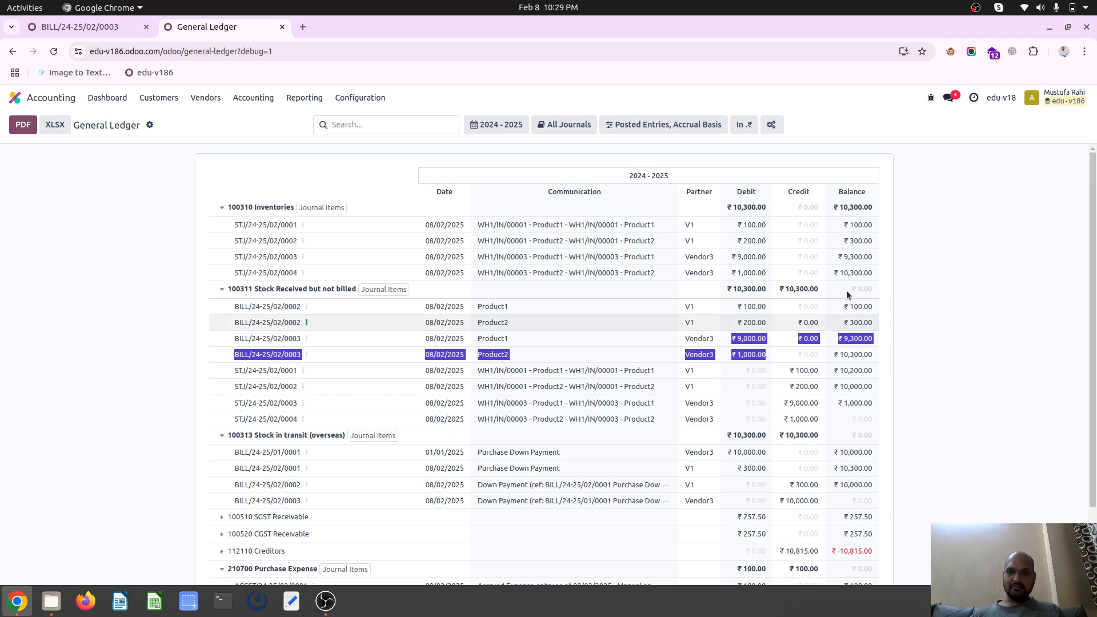
click(740, 339)
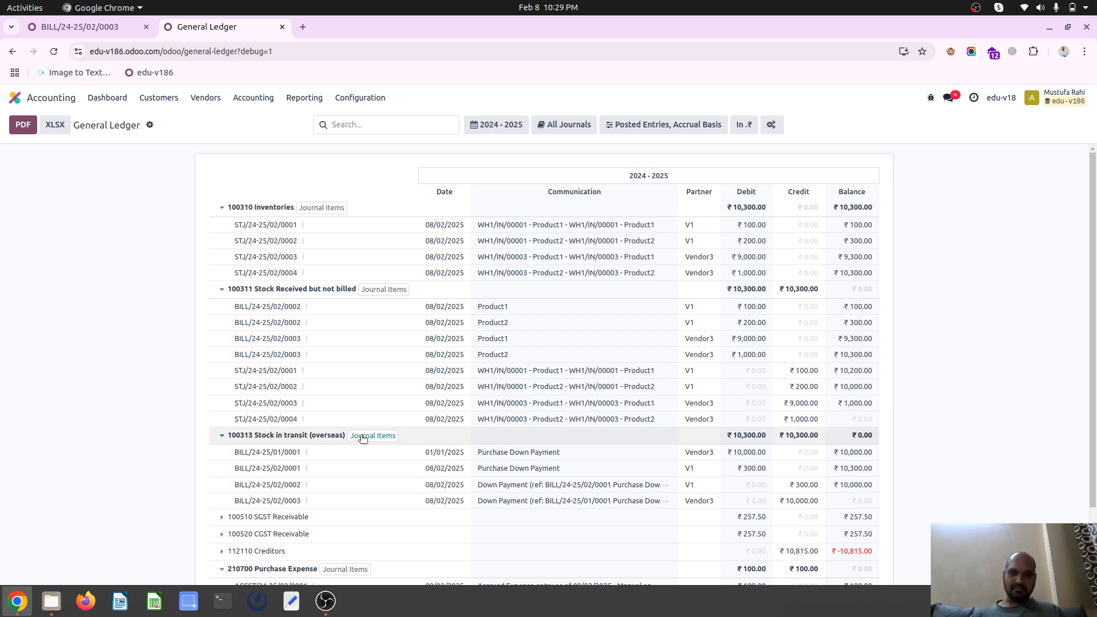
Compare the Vendor3 down payment entry with the new bill's reversal entry under Stock in transit (overseas)
scroll(530, 458, down, 1)
scroll(530, 458, down, 2)
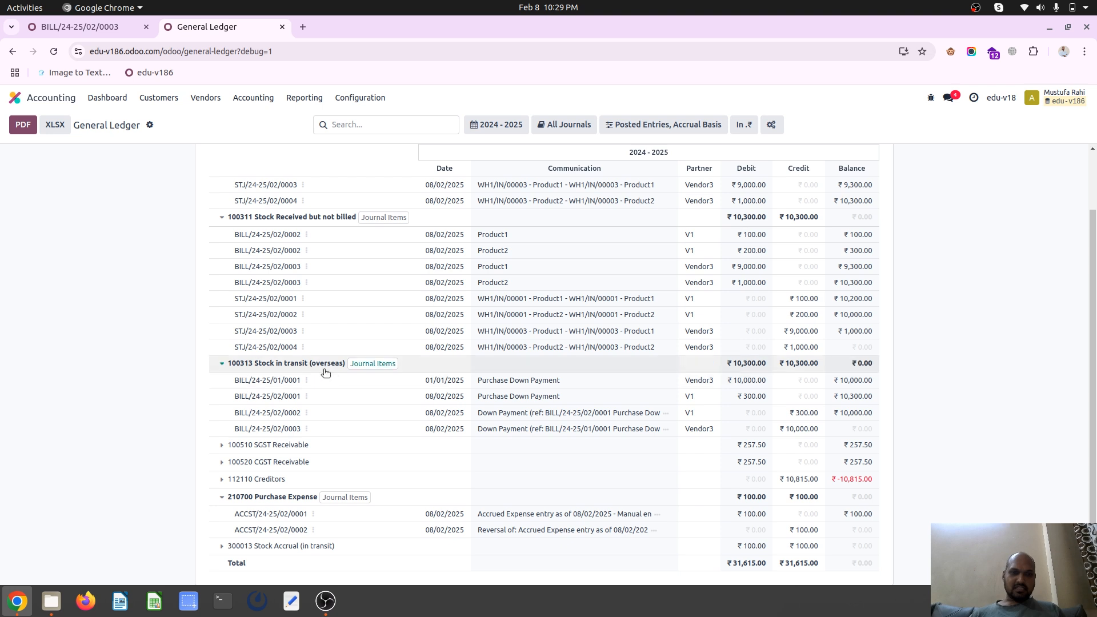
double_click(742, 378)
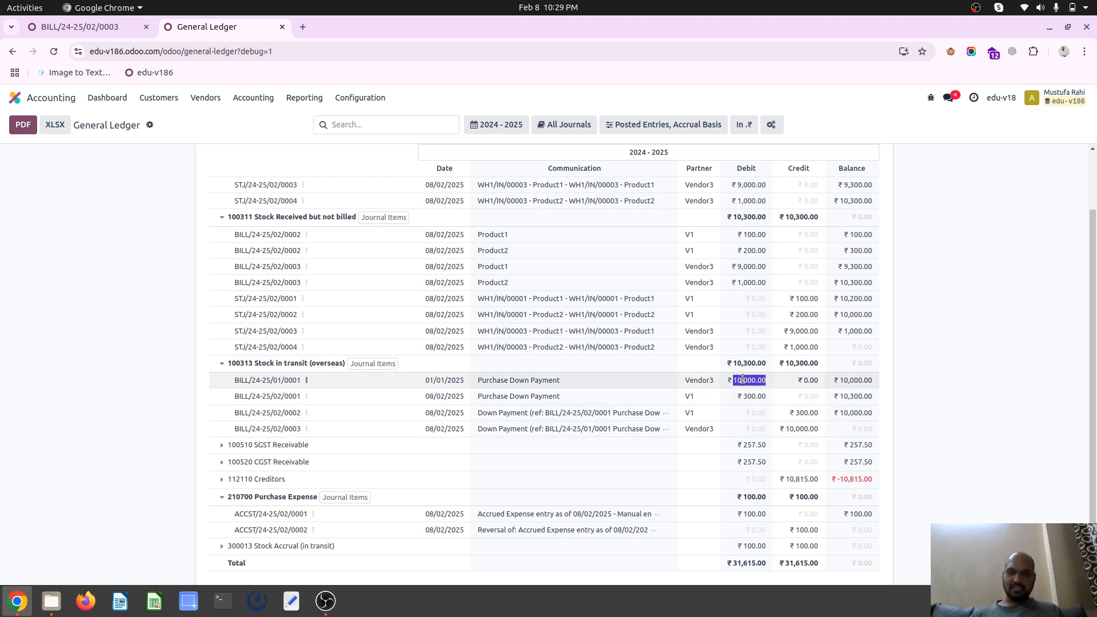
double_click(515, 429)
triple_click(515, 429)
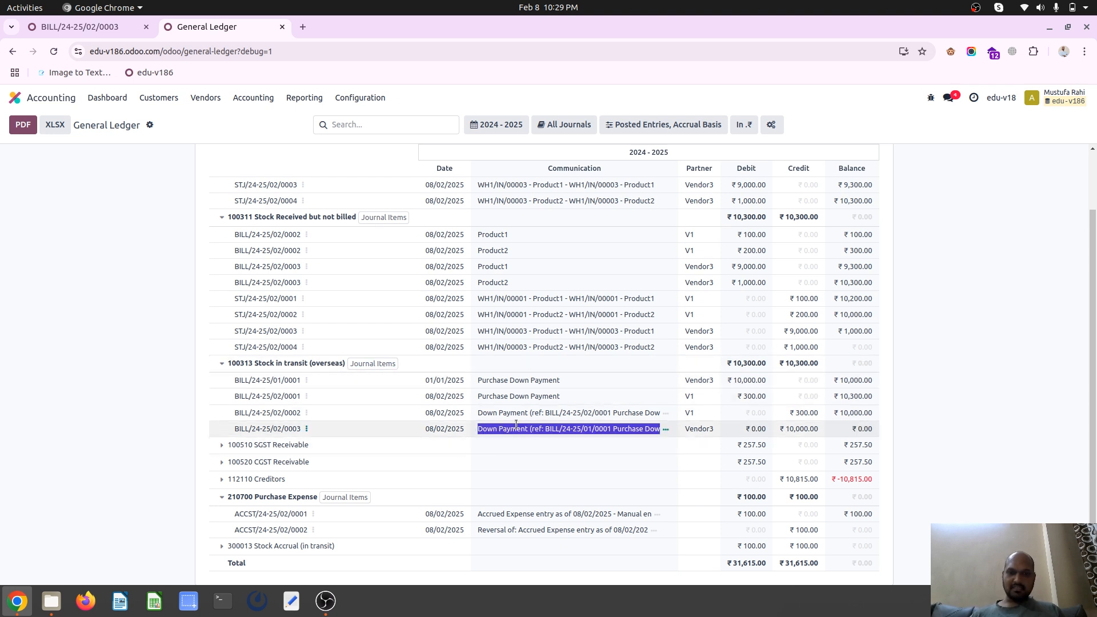
triple_click(527, 379)
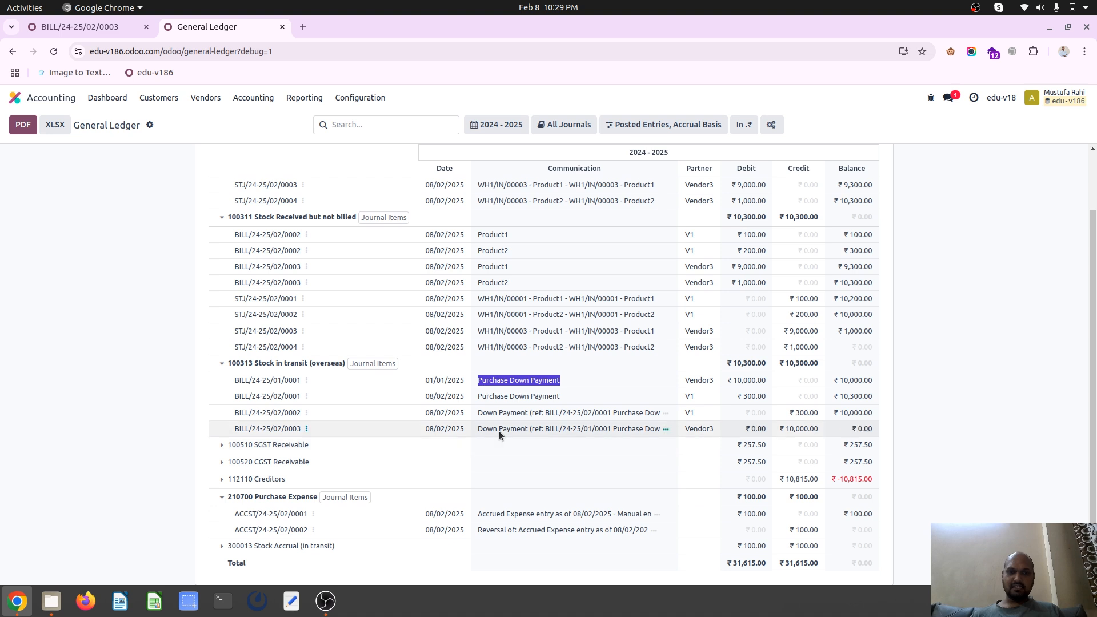
scroll(285, 483, down, 1)
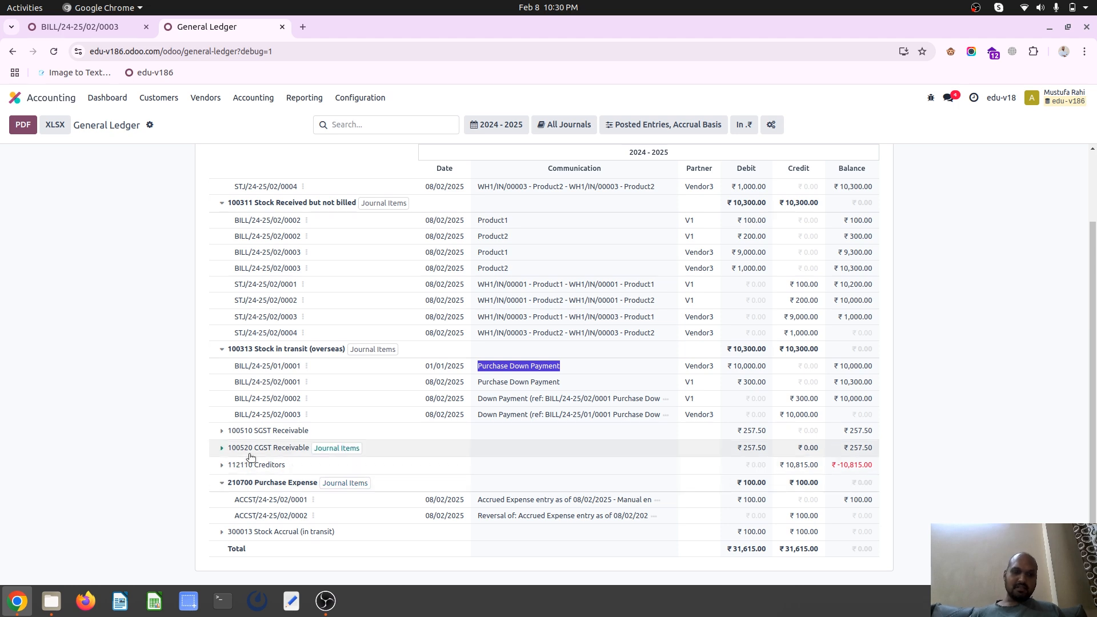
Expand Creditors, SGST Receivable and CGST Receivable to examine the Vendor3 payable and tax entries
click(242, 465)
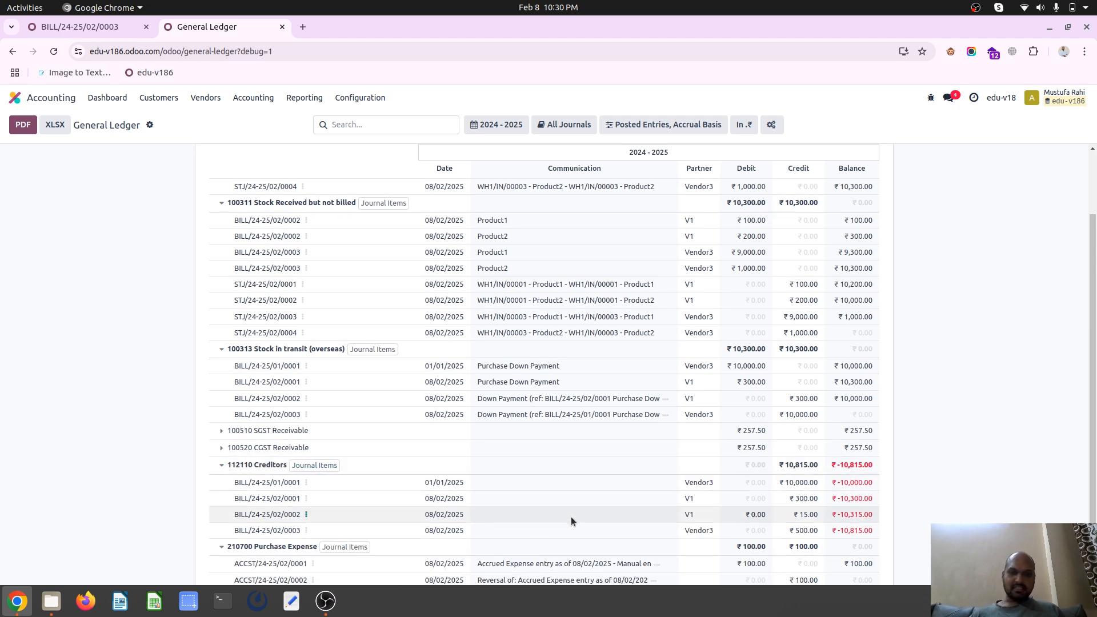
triple_click(798, 484)
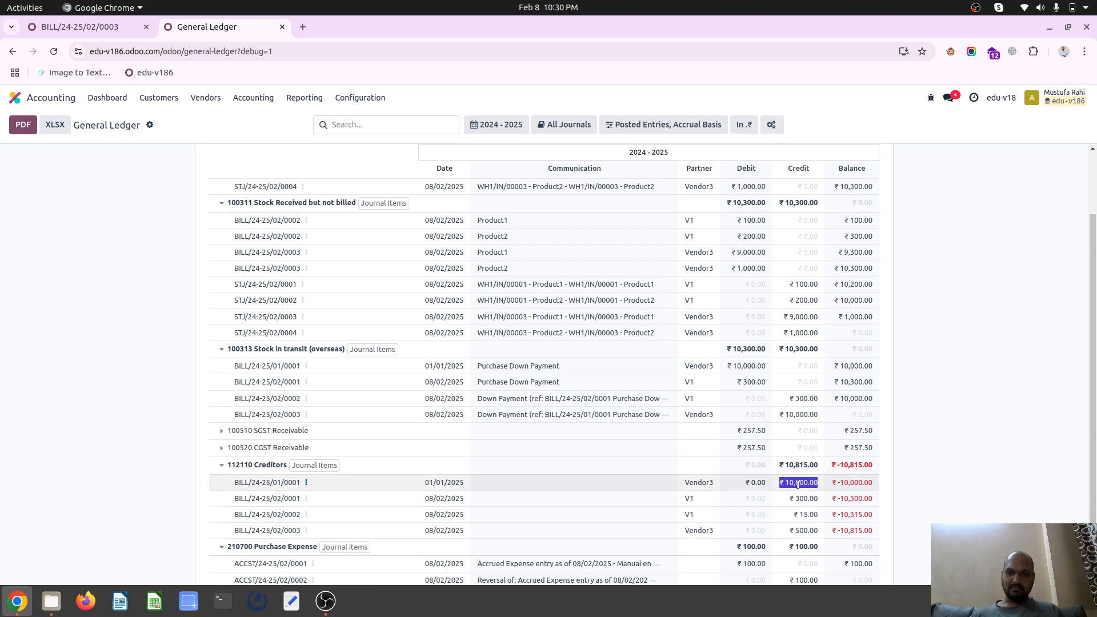
double_click(810, 530)
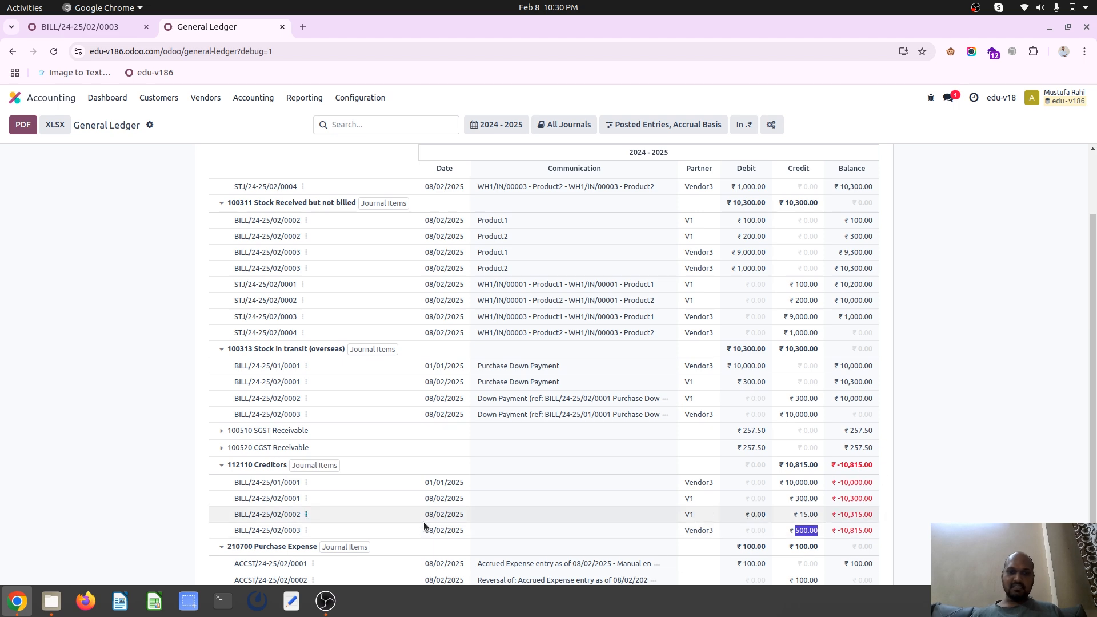
click(221, 430)
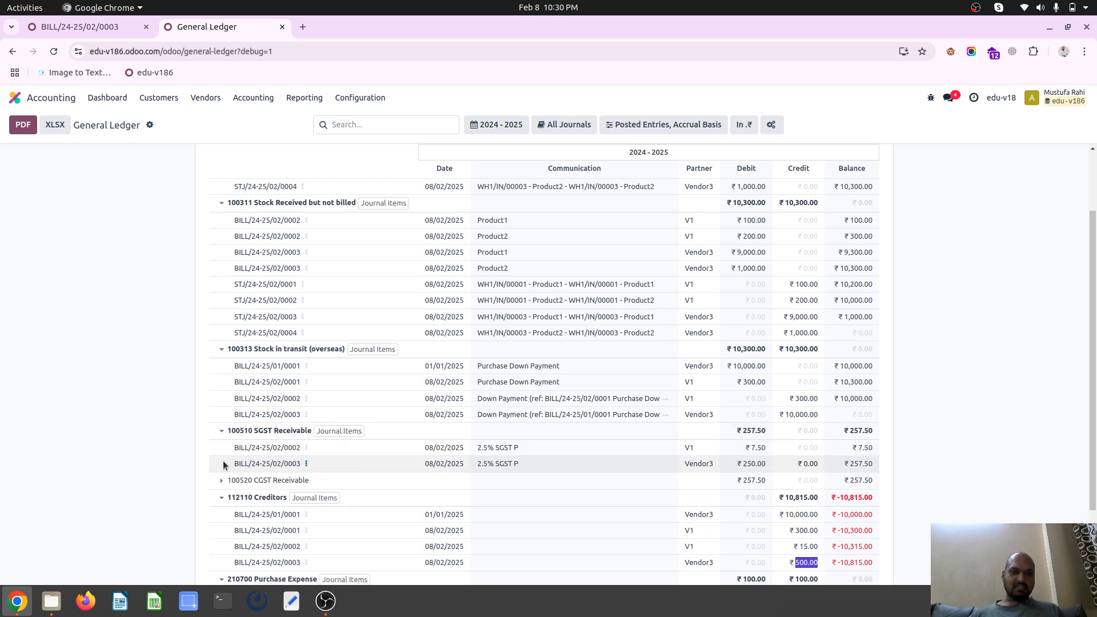
click(222, 482)
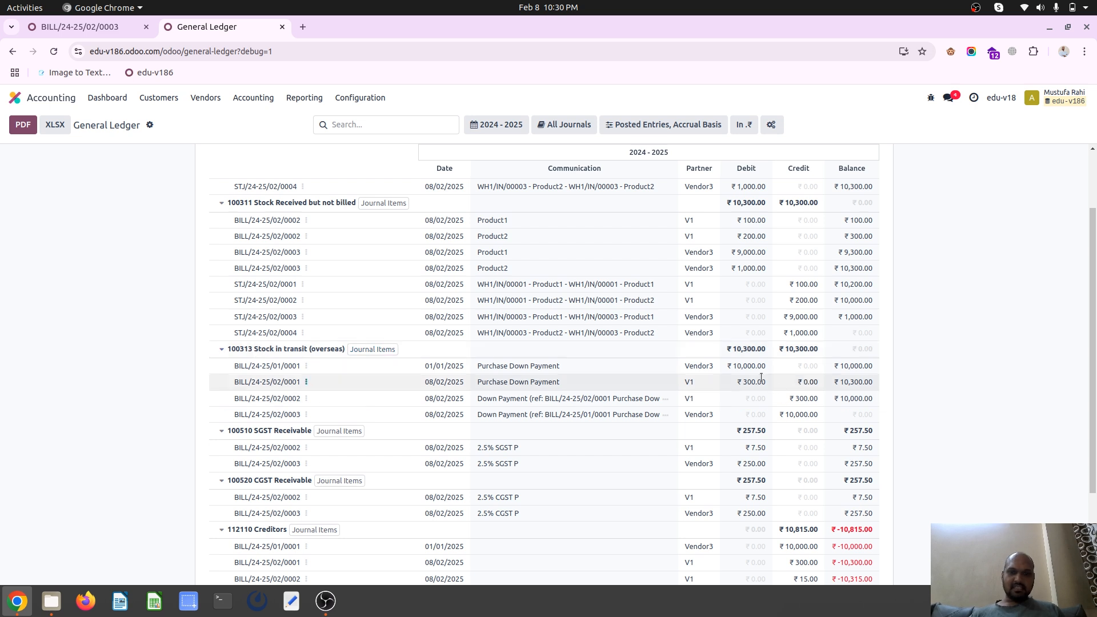
Recheck the Vendor3 down payment's debit and offsetting credit amounts under Stock in transit (overseas)
double_click(741, 368)
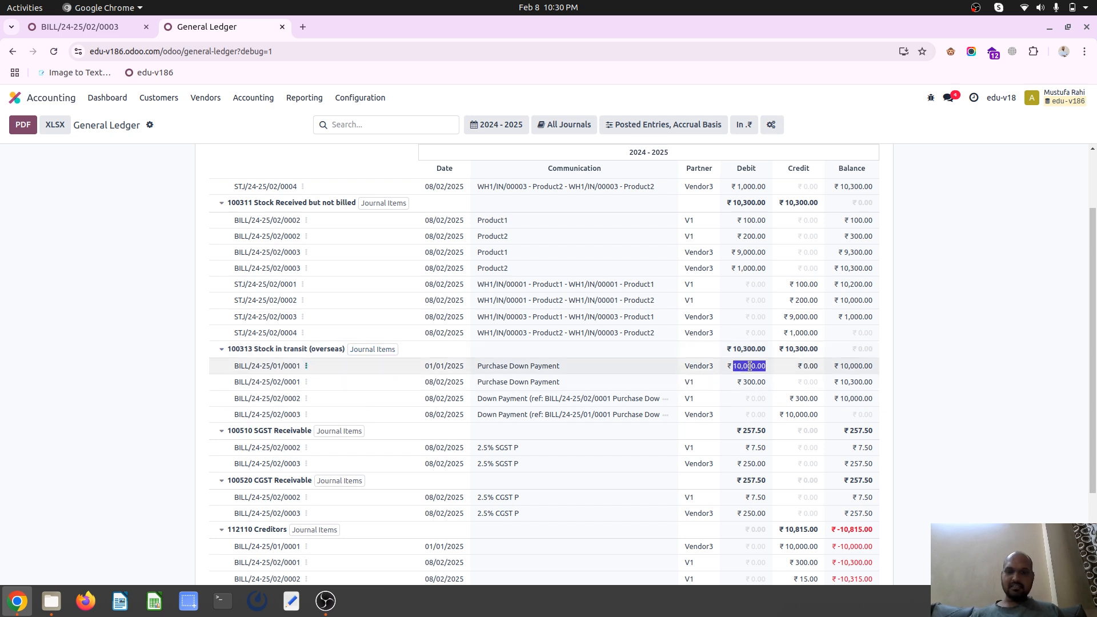
double_click(800, 412)
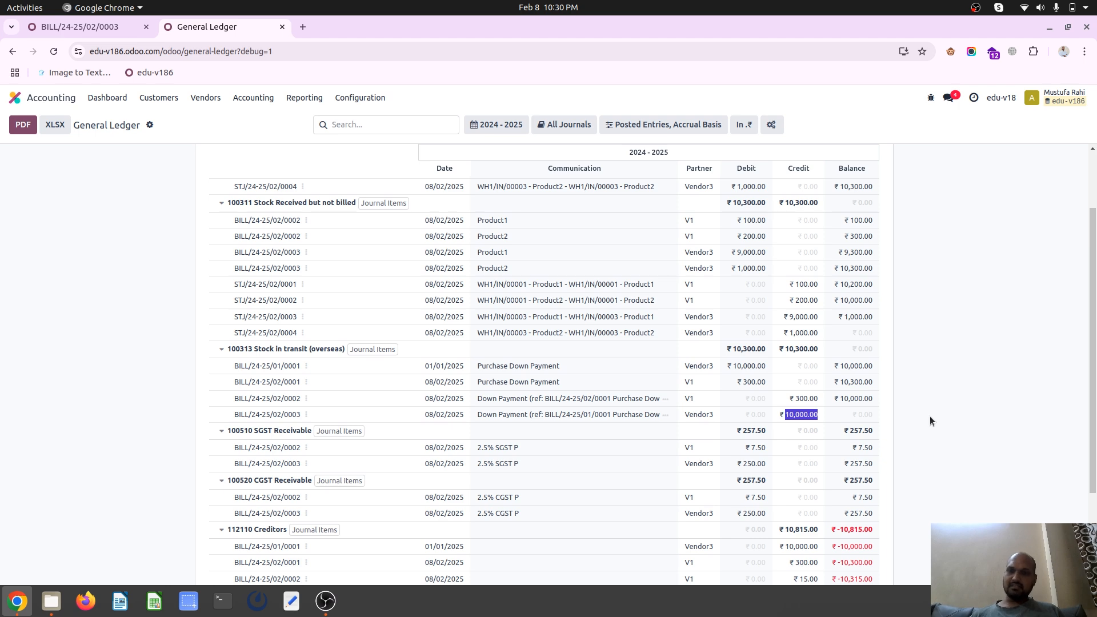
scroll(702, 312, up, 3)
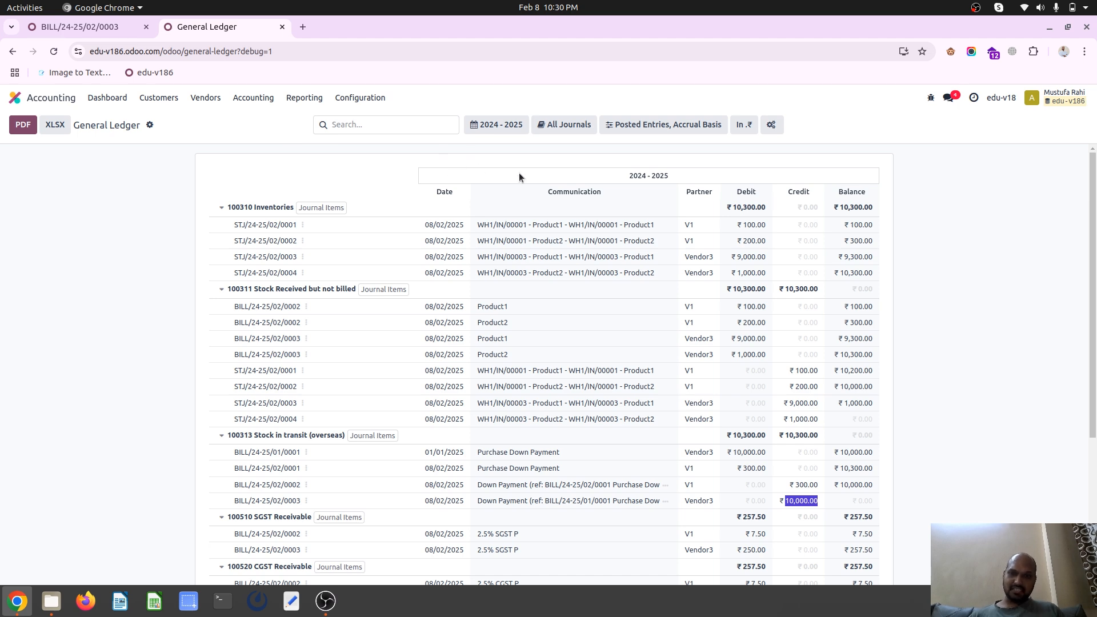
Open purchase order P00004 in the Purchase app to review its billed quantities and down payment line
click(15, 97)
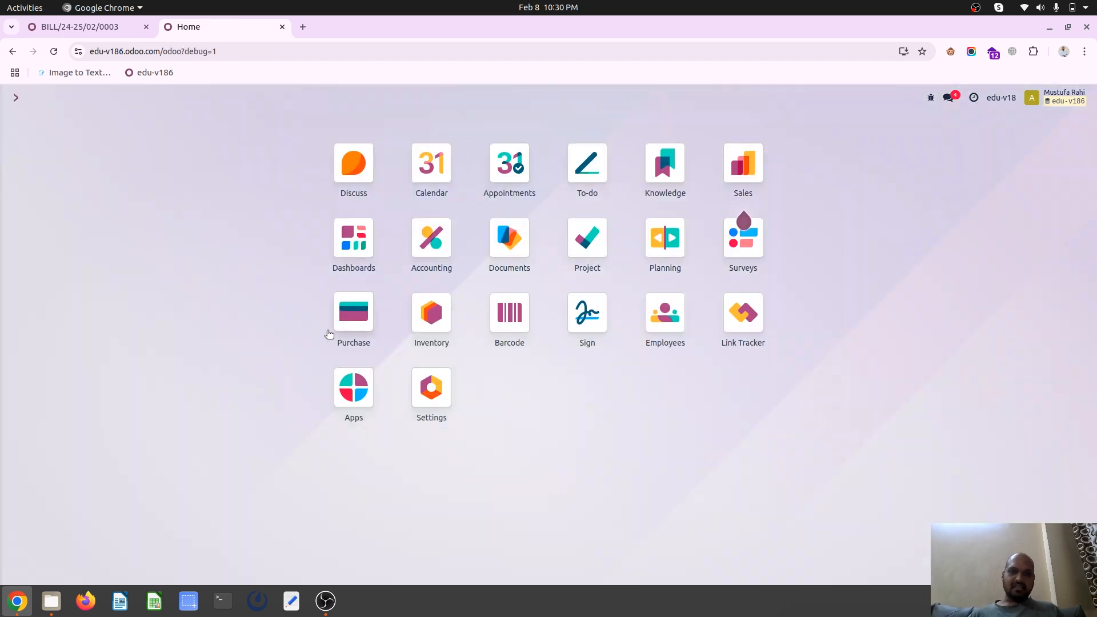
click(360, 311)
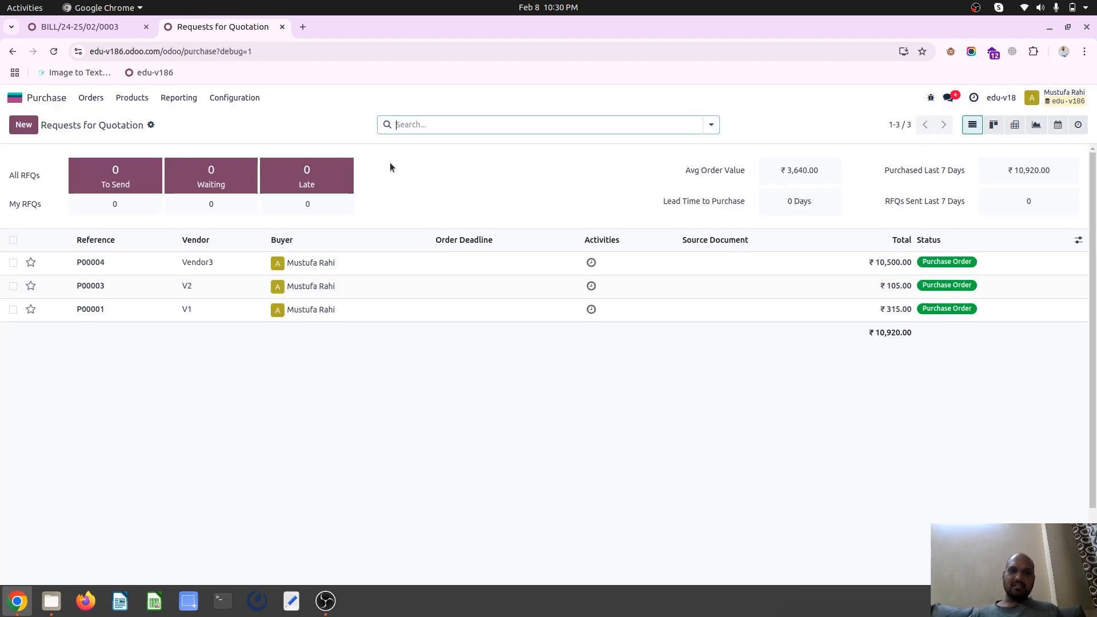
click(229, 265)
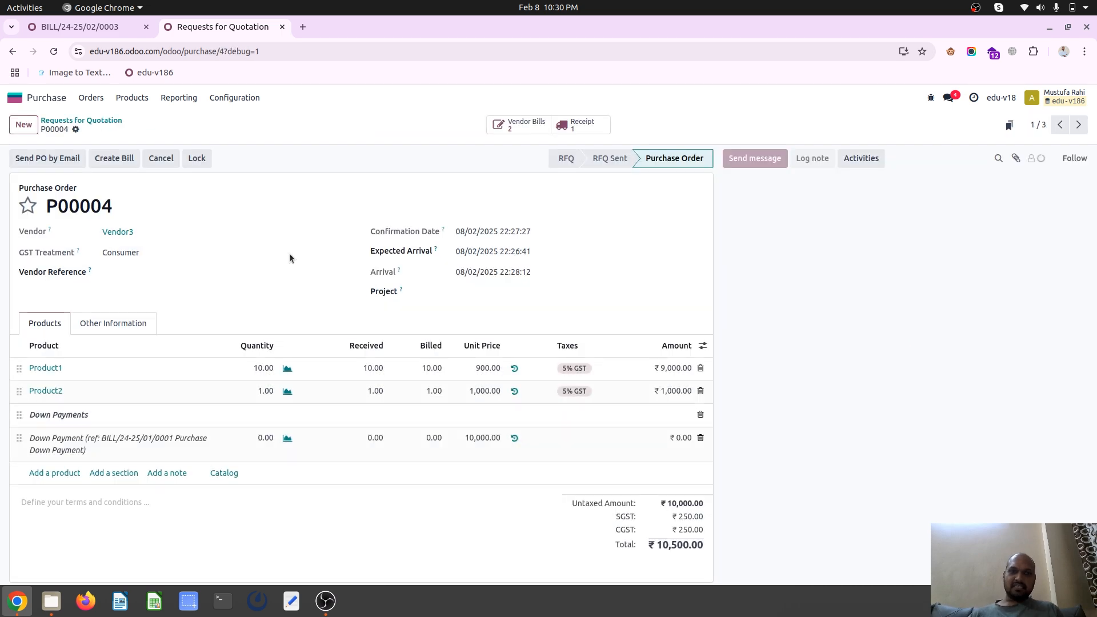
Search the app commands for "vend" and open the Accounting vendor bills list
click(14, 98)
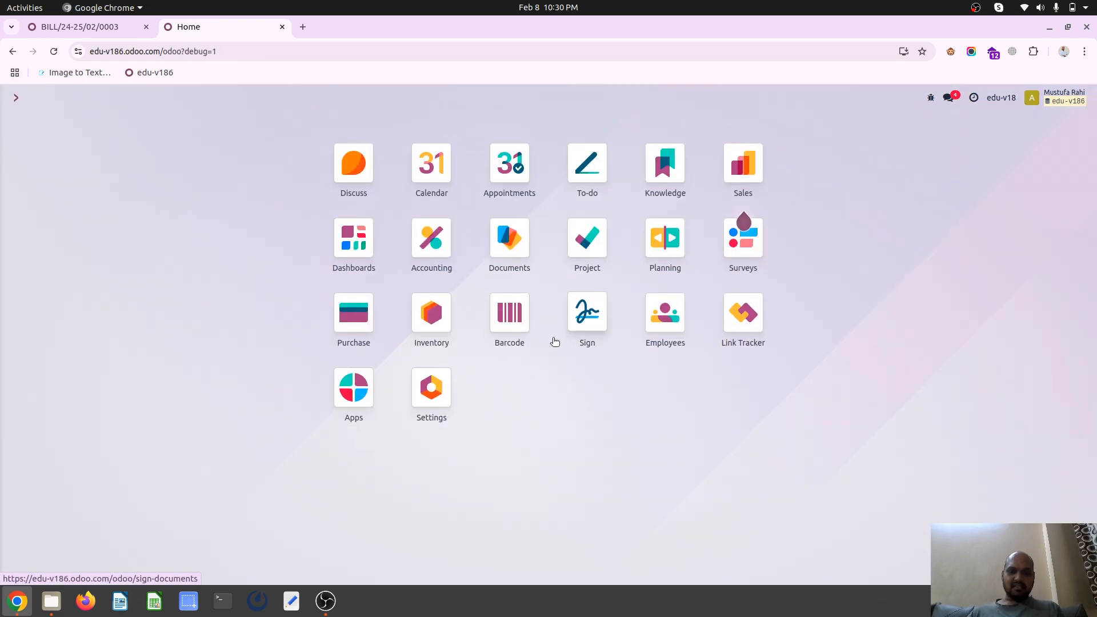
text(/vend)
key(Down)
key(Down)
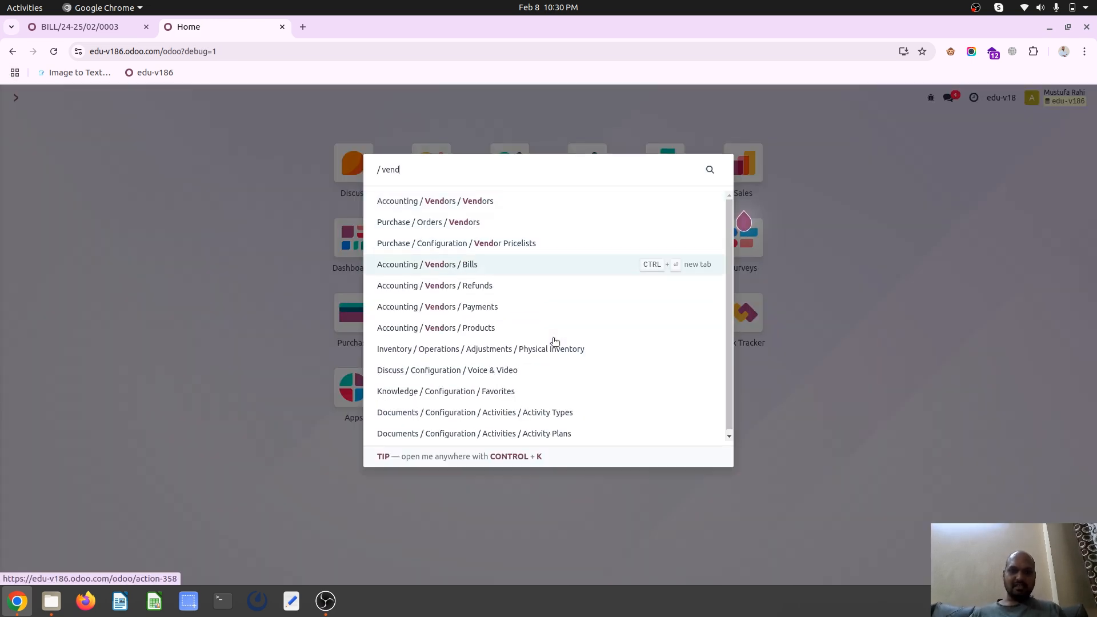
key(Return)
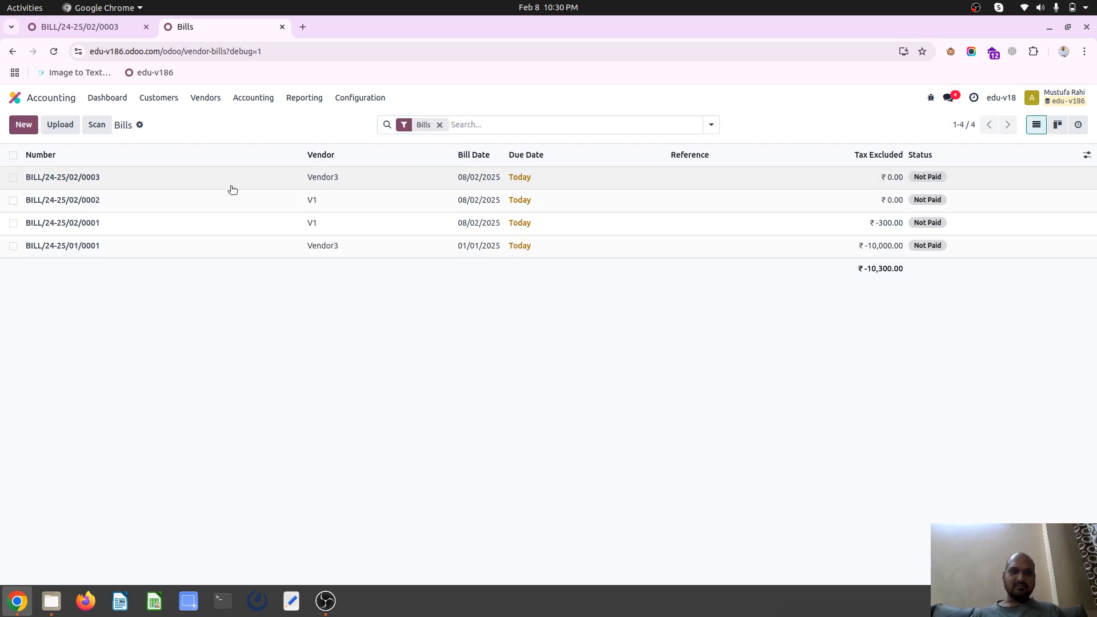
click(231, 189)
click(23, 125)
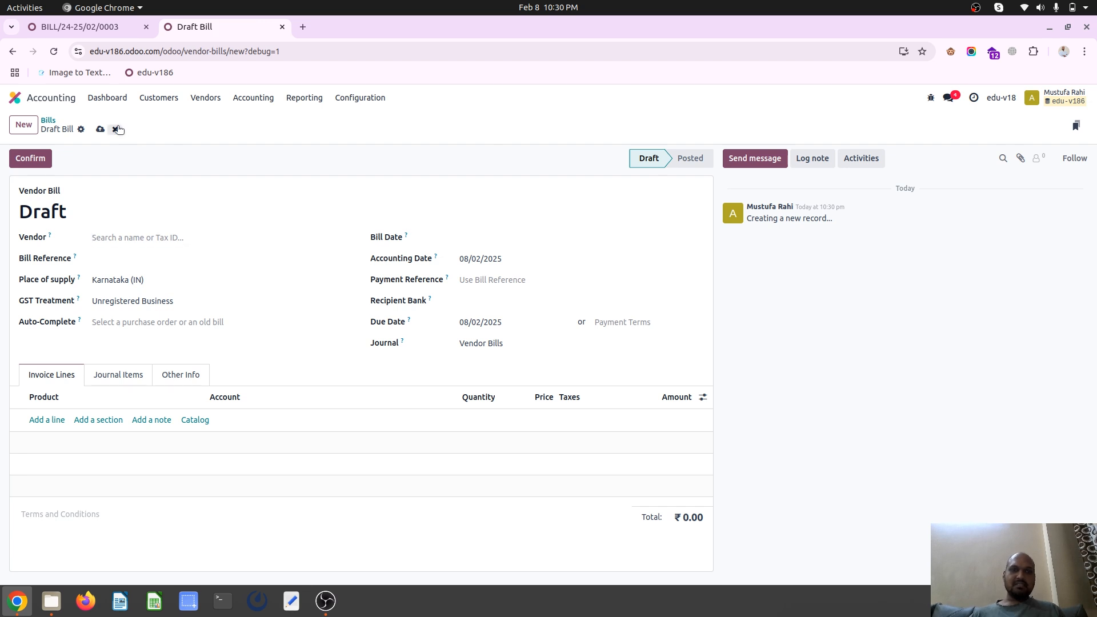
click(116, 129)
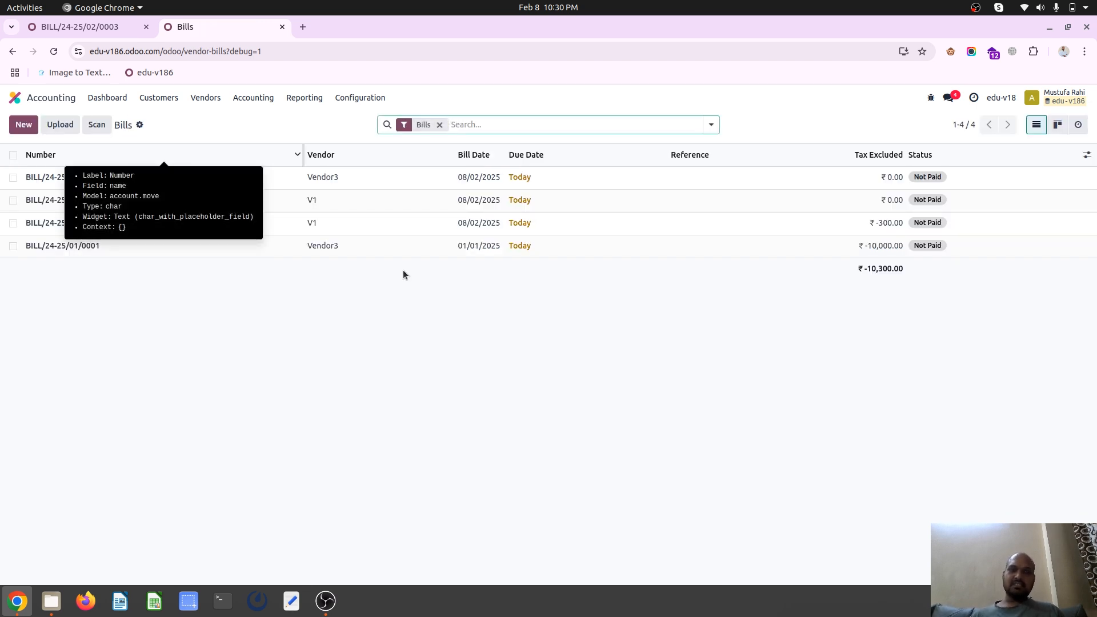